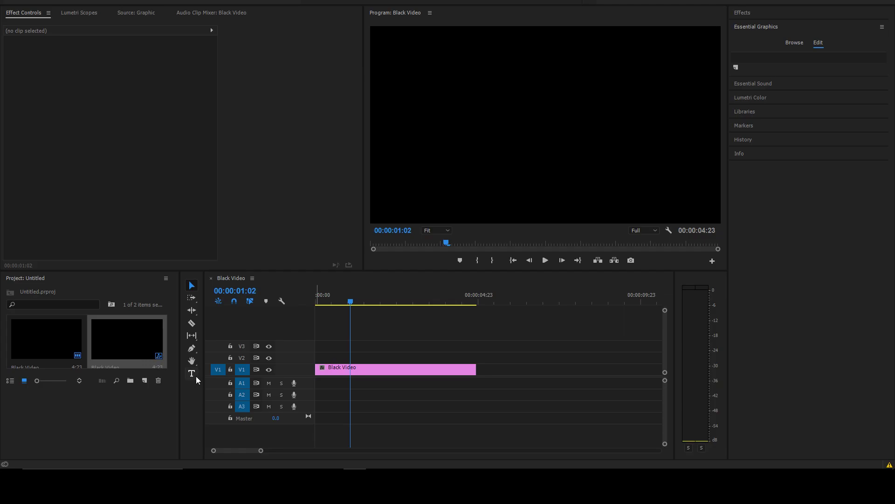
- Try adding vertical text reading "TU" to the frame with the Vertical Type Tool, and undo it
click(196, 376)
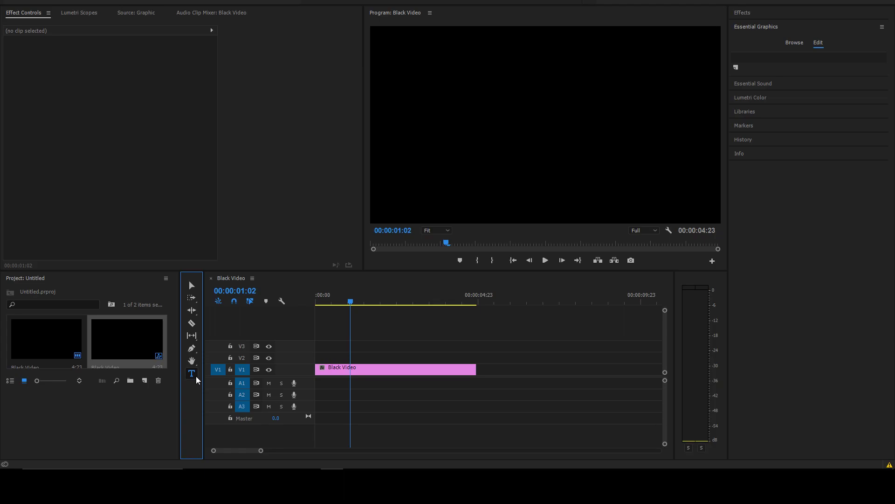
click(197, 379)
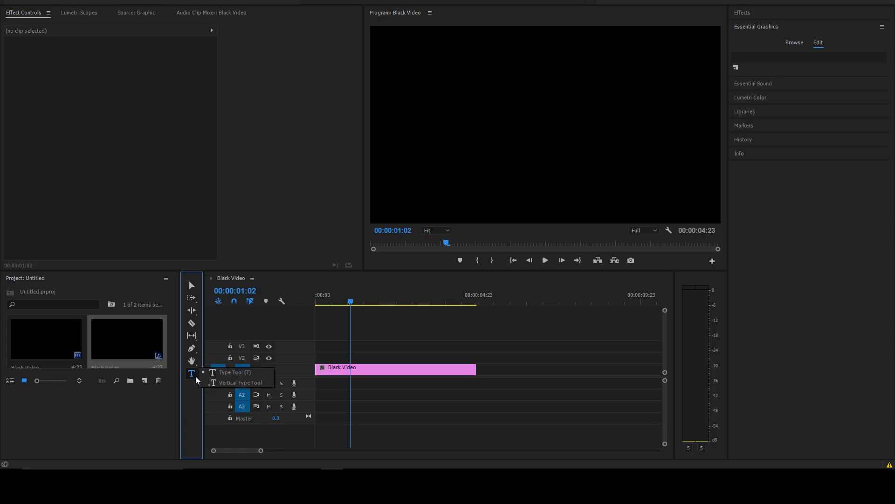
click(236, 384)
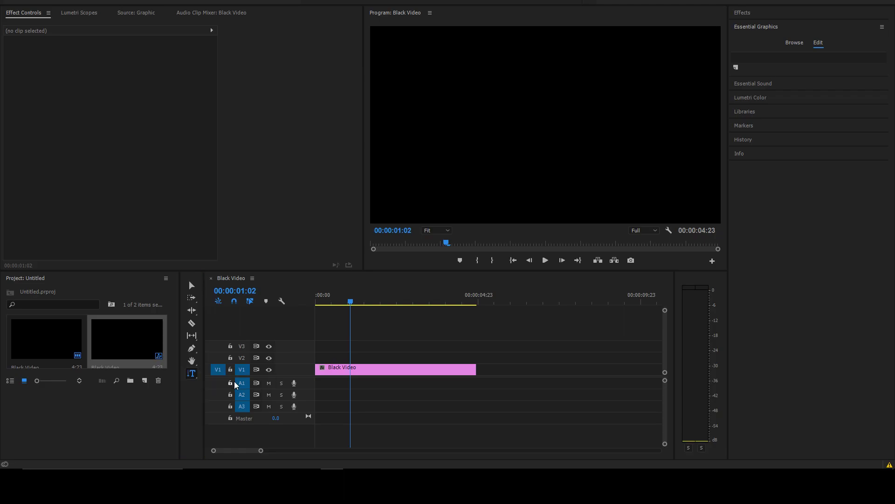
click(457, 106)
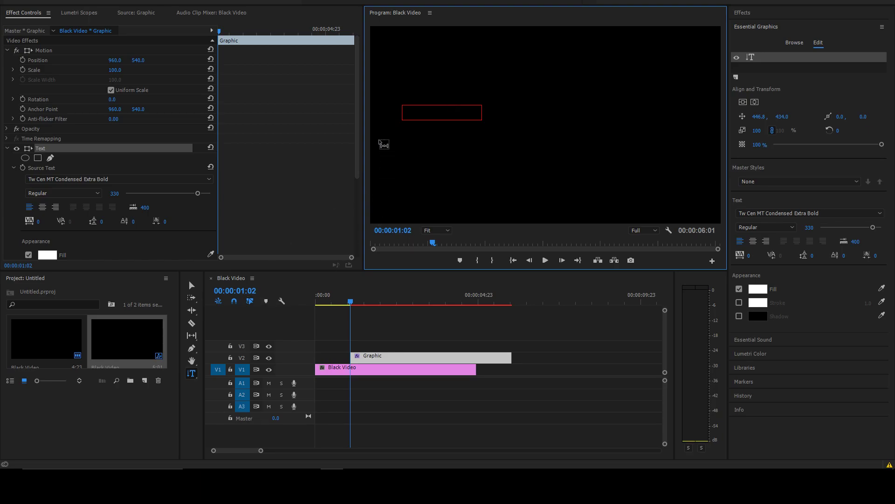
text(TU)
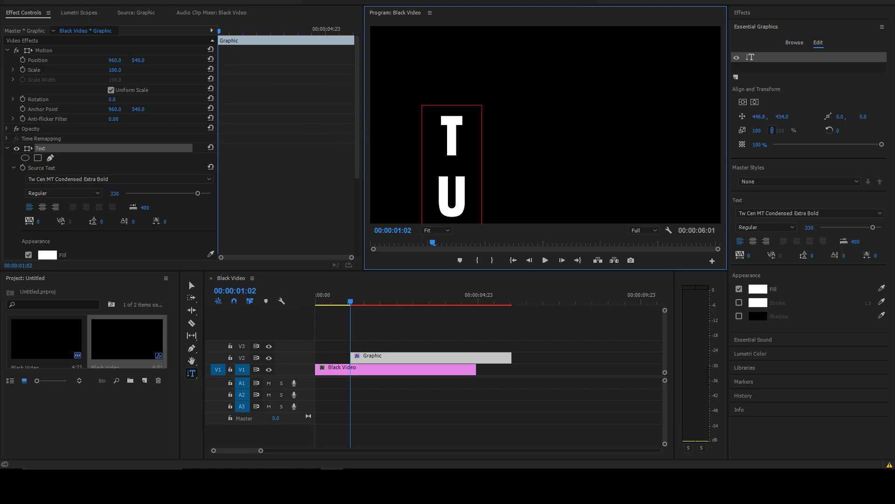
key(alt+e)
key(u)
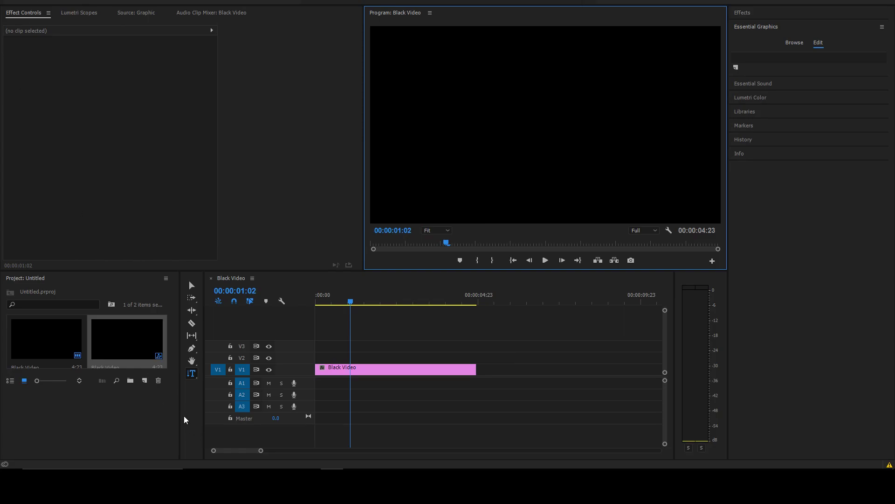
- Add a horizontal text layer reading "TUTORIAL" over the black video with the regular Type Tool
click(197, 376)
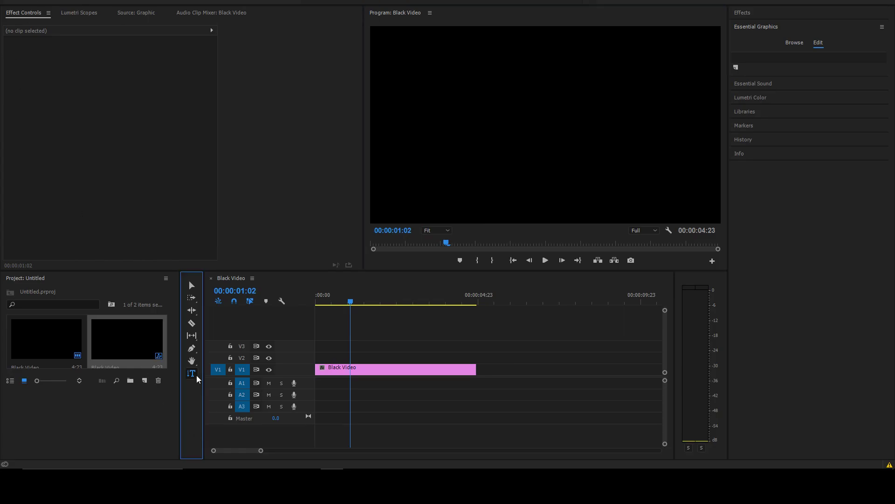
click(224, 371)
click(419, 105)
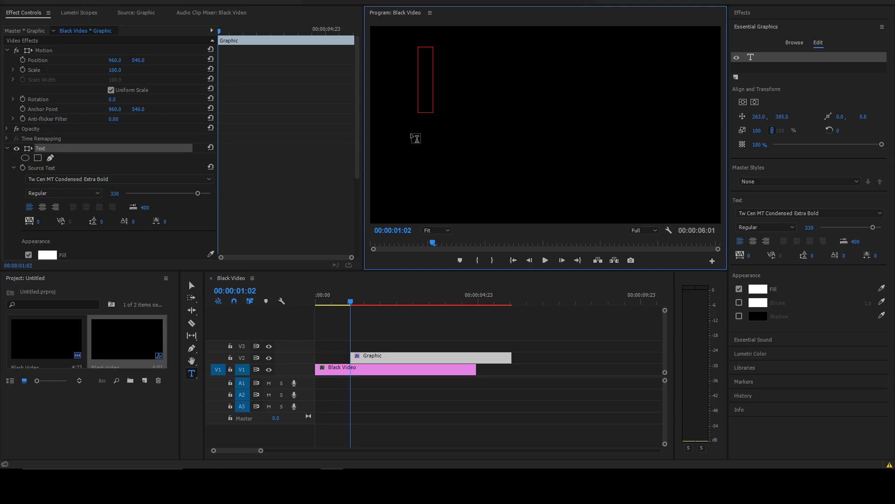
text(TUTOR)
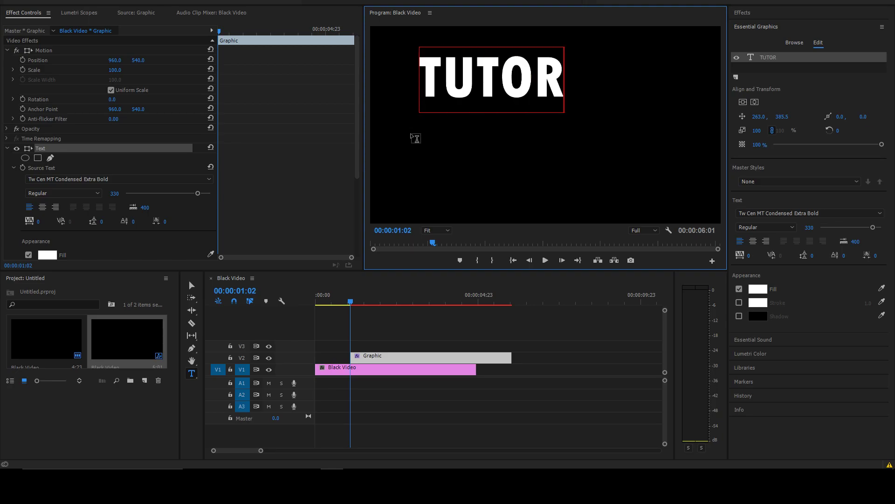
text(IAL)
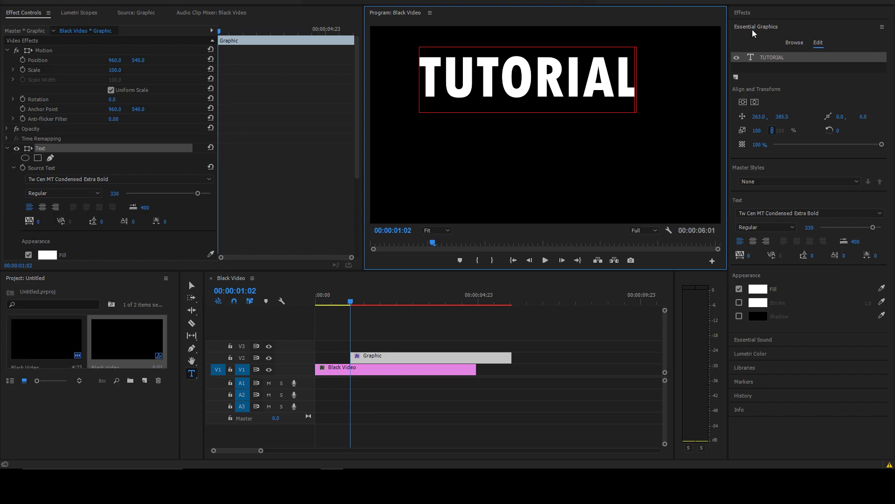
click(761, 28)
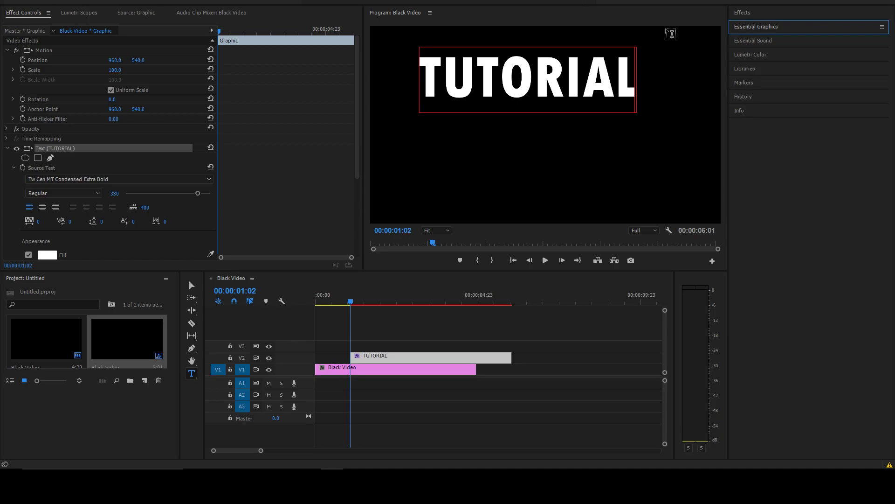
click(140, 0)
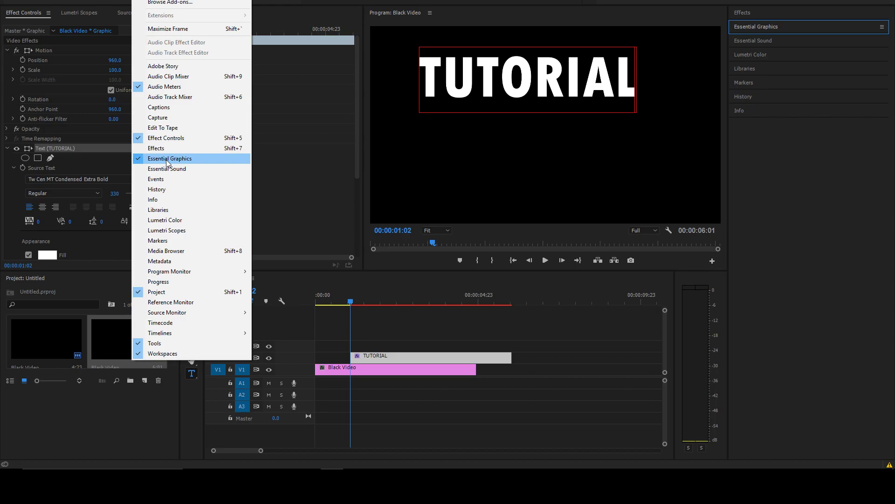
click(756, 27)
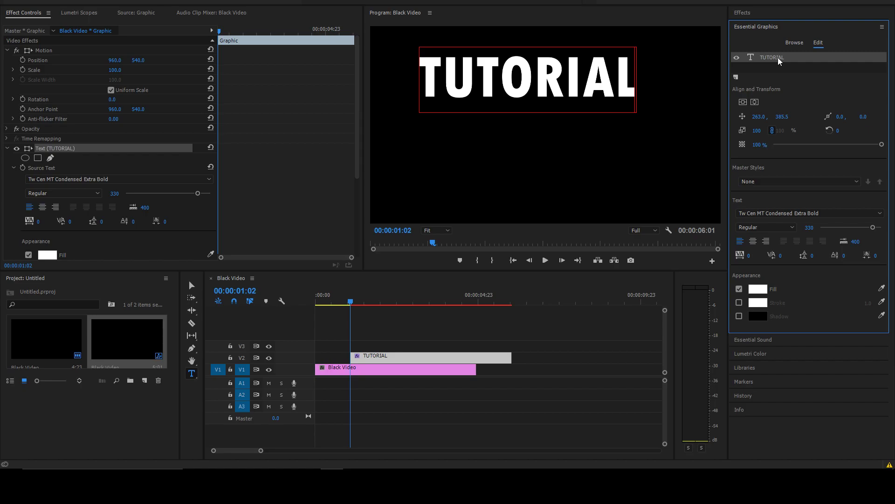
- Center the TUTORIAL text both horizontally and vertically in the frame
click(756, 104)
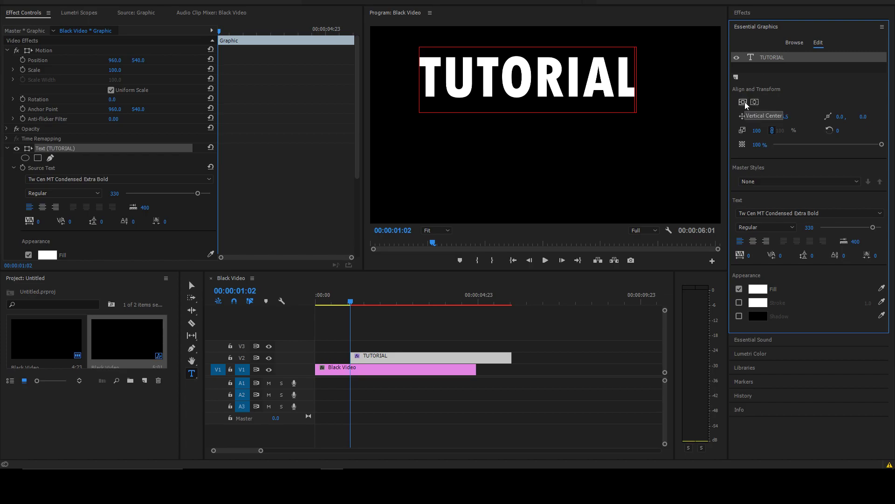
click(755, 103)
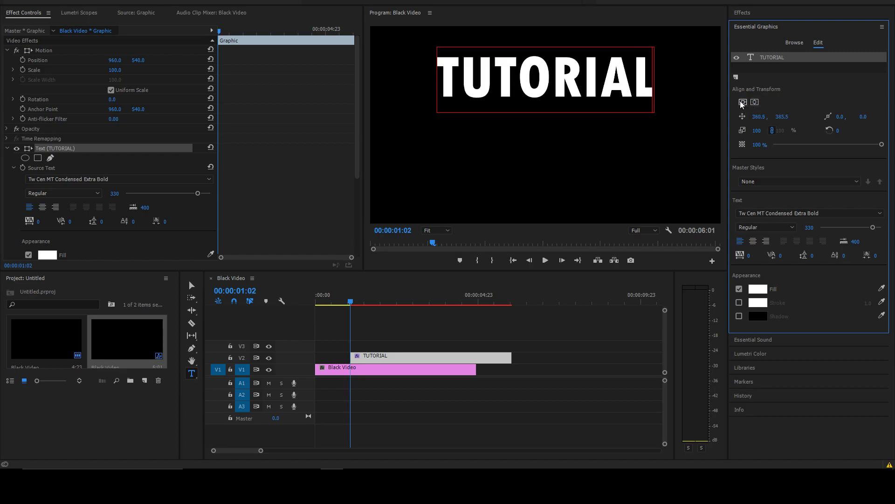
click(743, 103)
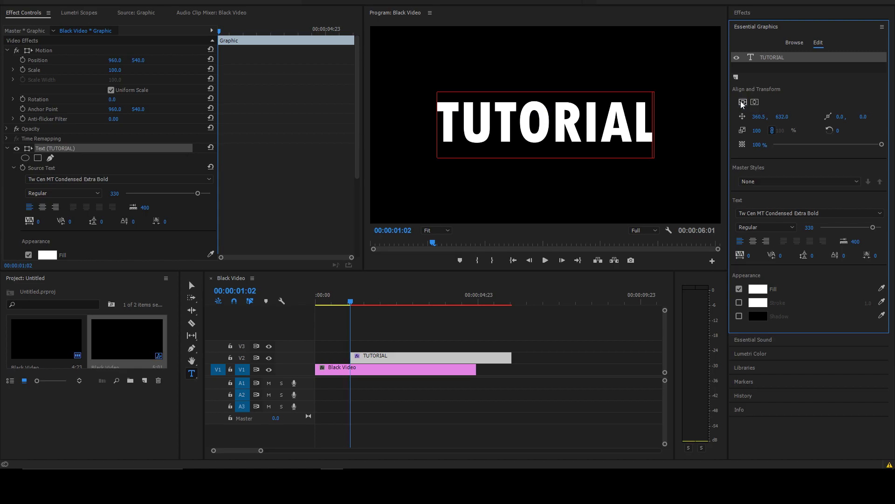
- Shift the TUTORIAL text to position 377.5, 621.0, and center it again in both directions
click(761, 117)
key(Return)
mouse_move(759, 119)
mouse_down()
mouse_move(785, 120)
mouse_move(777, 119)
mouse_up()
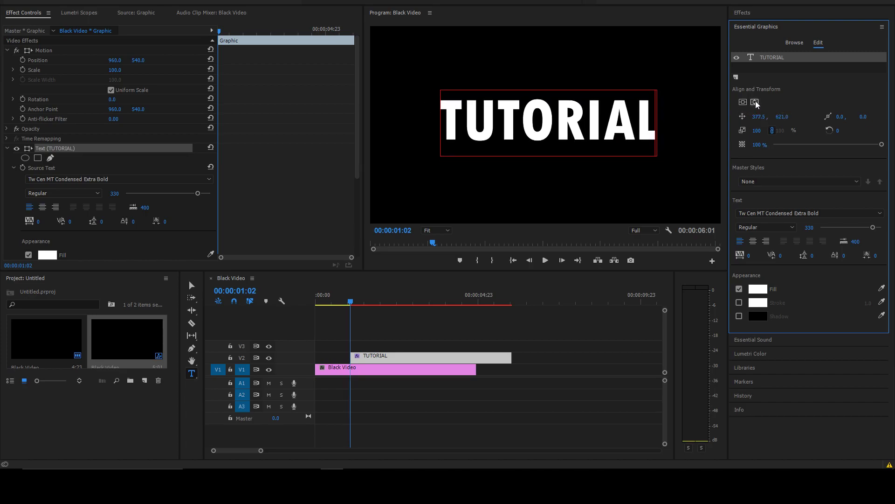
click(755, 103)
click(742, 102)
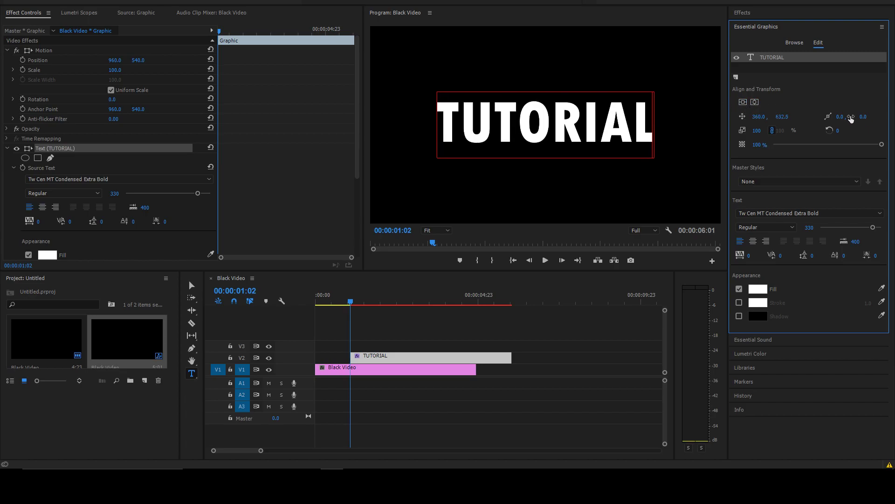
- Set the TUTORIAL text's anchor point to 192.0, -12.0 and make its handles editable with the Selection Tool
drag(841, 122, 872, 120)
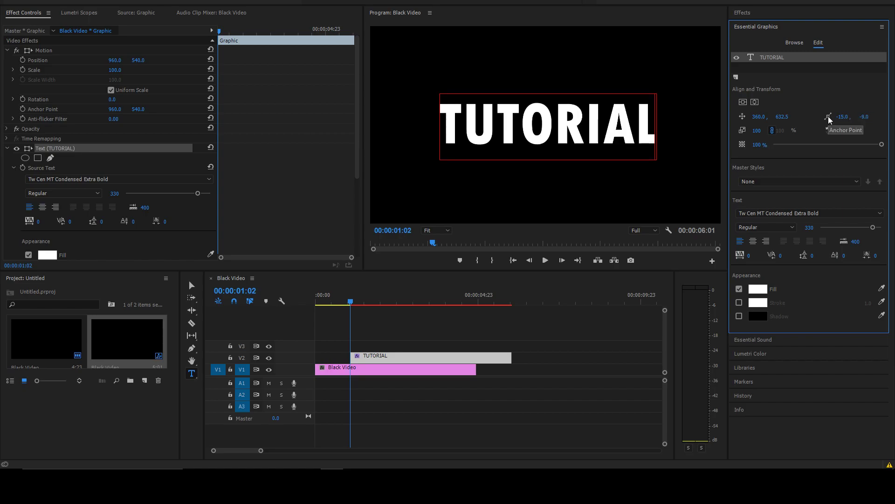
drag(866, 121, 847, 117)
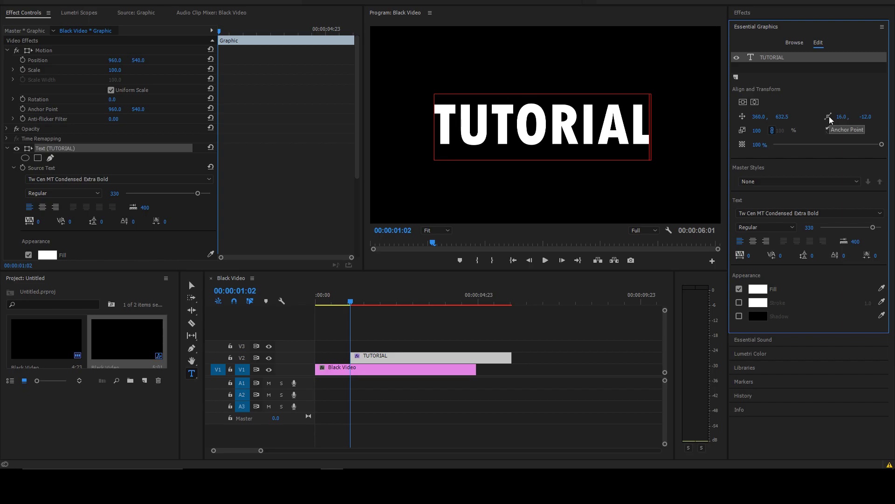
drag(843, 120, 834, 120)
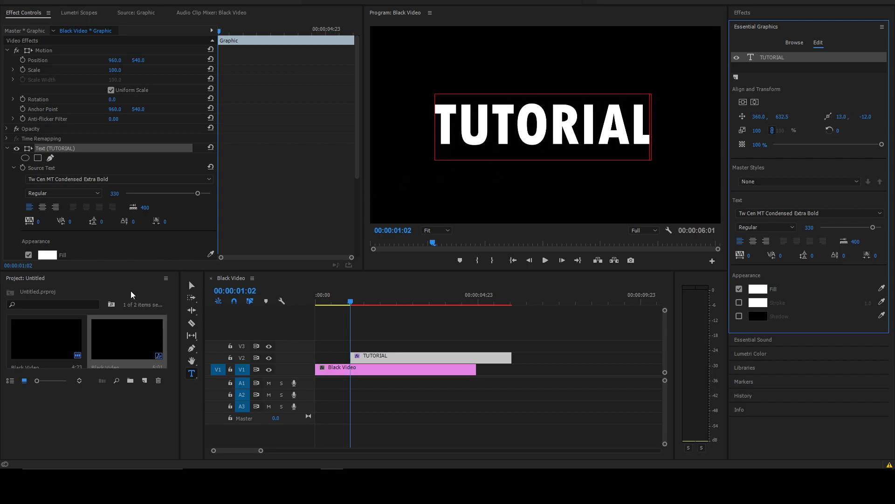
click(197, 288)
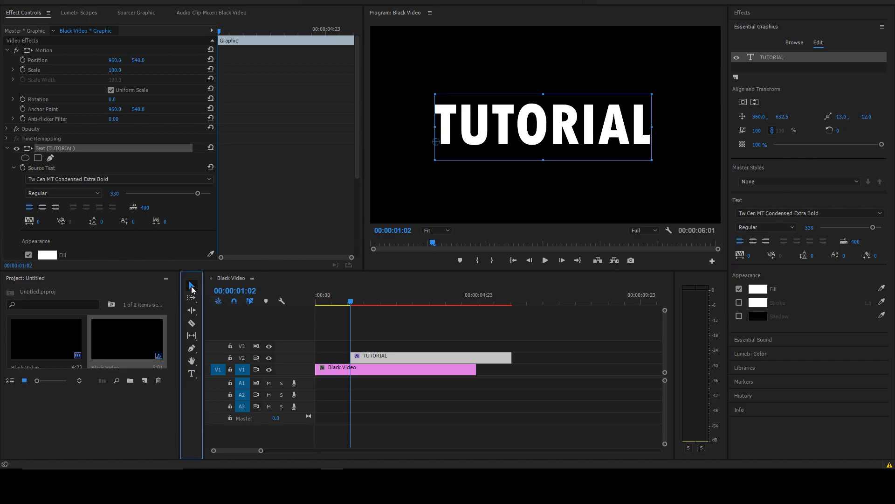
drag(844, 120, 862, 123)
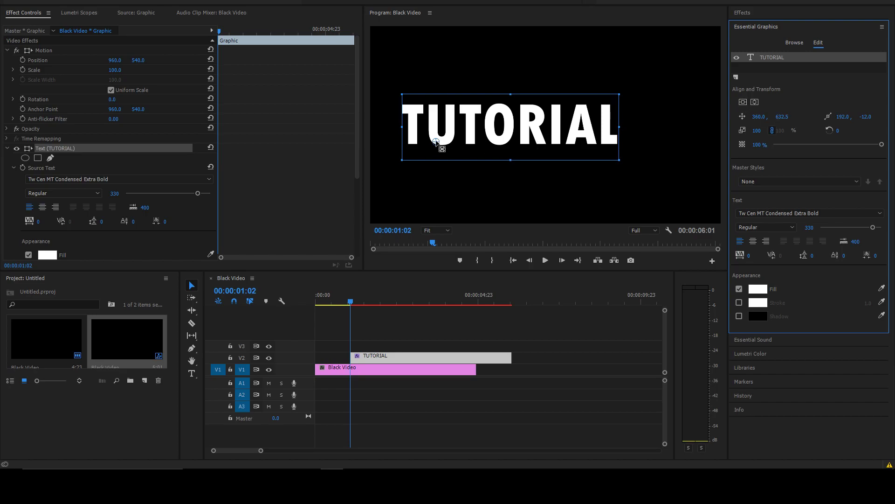
- Move the anchor point in the preview to the middle of the TUTORIAL text, at about 623.5, -105.8
drag(436, 141, 607, 105)
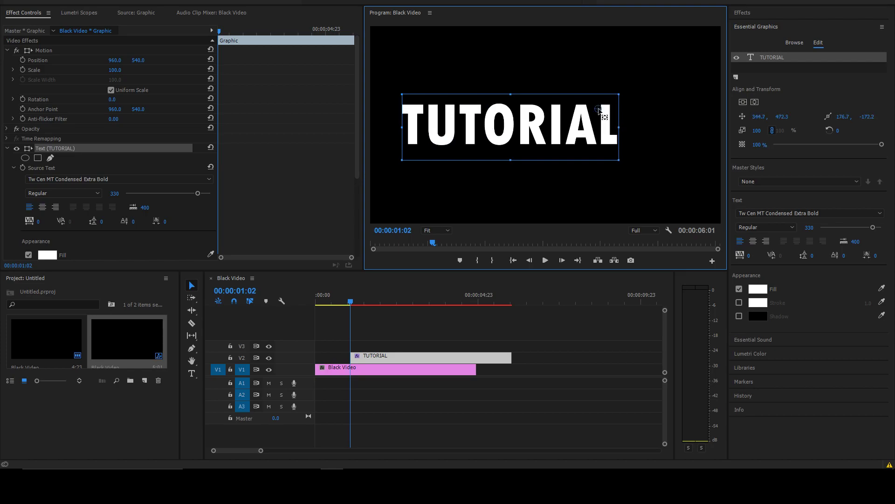
drag(519, 131, 506, 128)
drag(505, 125, 607, 121)
drag(606, 121, 514, 124)
- Scale the TUTORIAL text proportionally around its anchor point, ending at 118 %
click(771, 131)
mouse_move(621, 163)
mouse_down()
mouse_move(603, 149)
mouse_move(617, 159)
mouse_up()
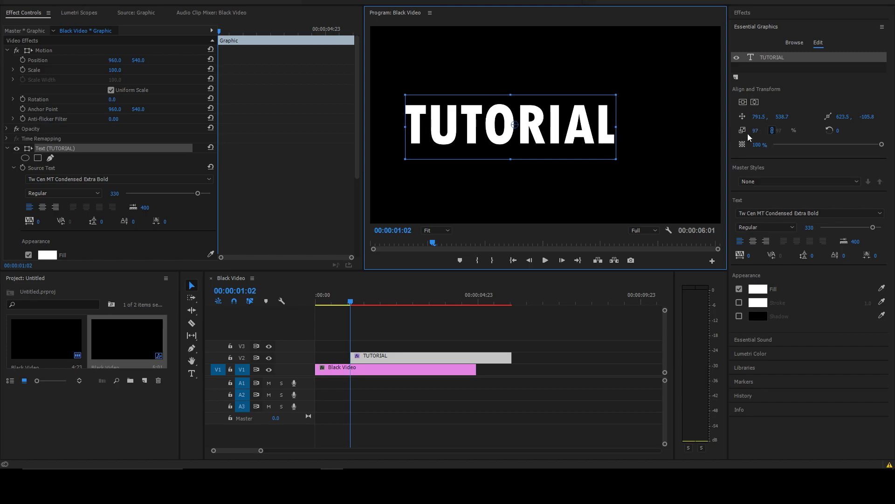
drag(748, 134, 770, 136)
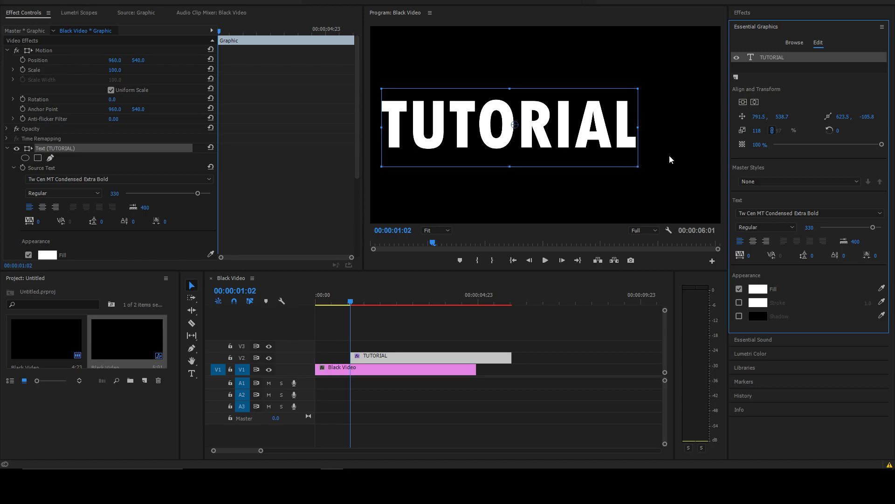
- Set the text's height to 113 % with the scale proportions unlinked, and relink them to scale it uniformly to 90 %
click(772, 131)
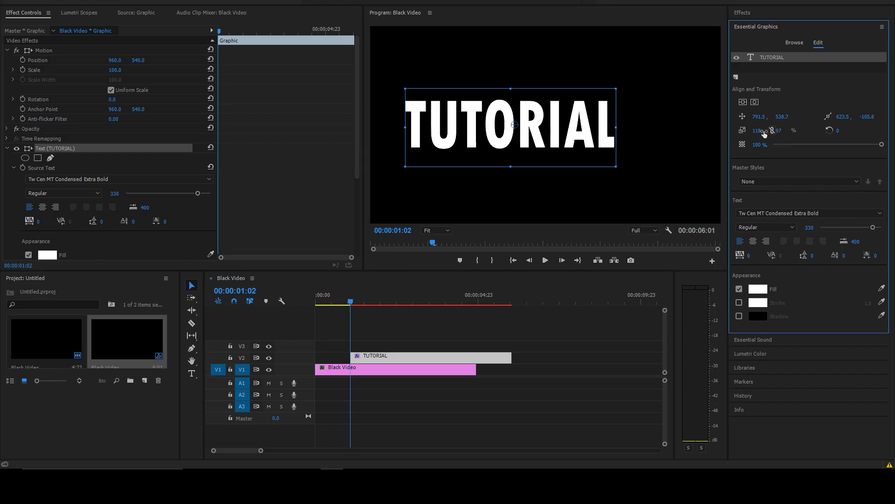
mouse_move(616, 168)
mouse_down()
mouse_move(611, 141)
mouse_move(695, 132)
mouse_move(699, 201)
mouse_move(580, 160)
mouse_move(616, 165)
mouse_up()
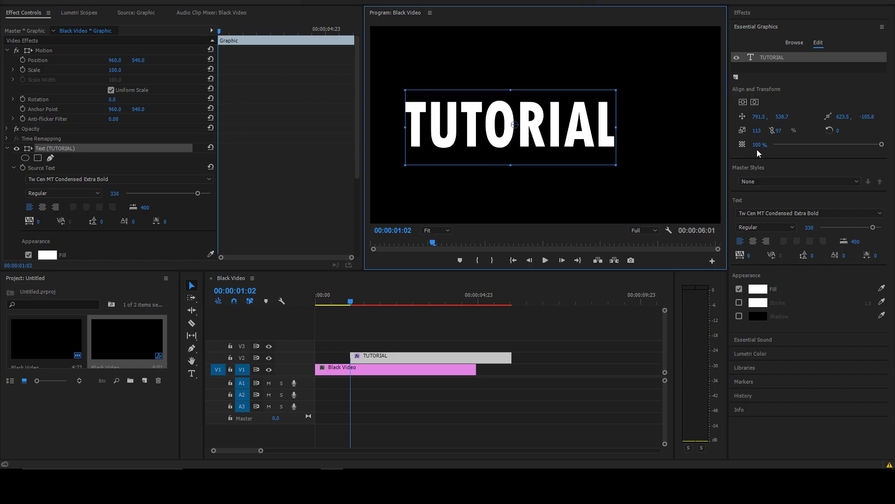
click(763, 133)
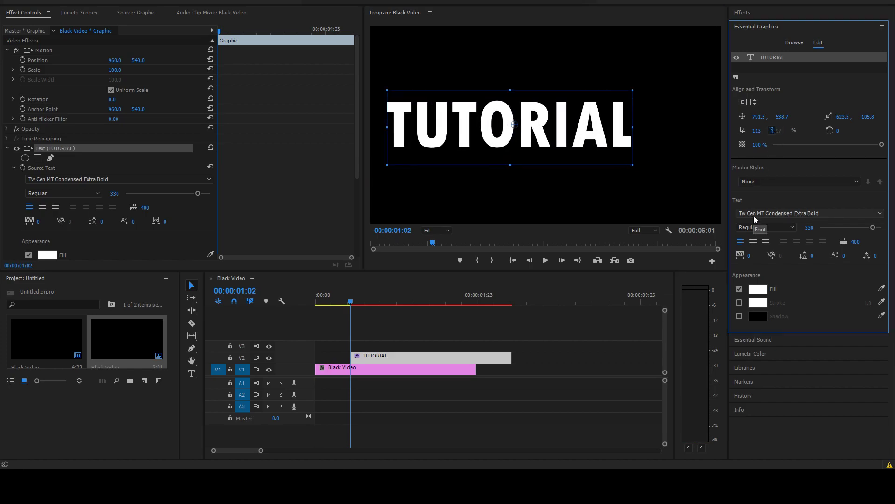
drag(632, 164, 608, 147)
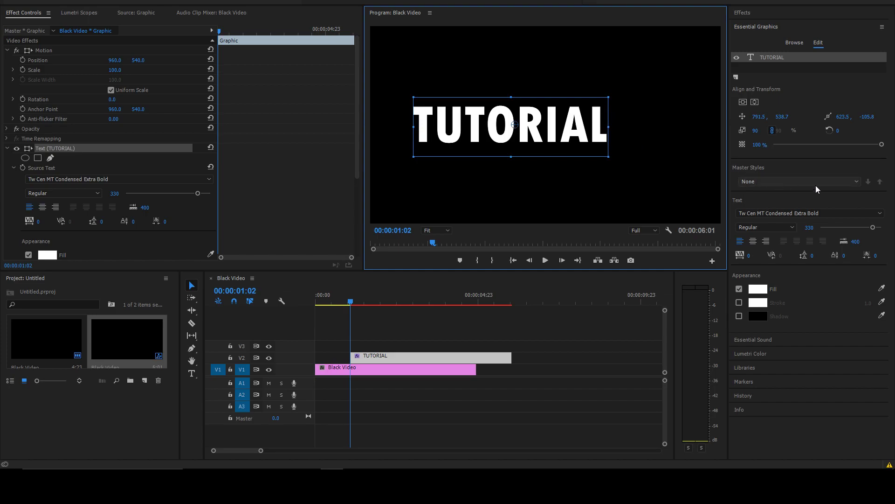
- Open the master text style choices for the TUTORIAL text
click(856, 184)
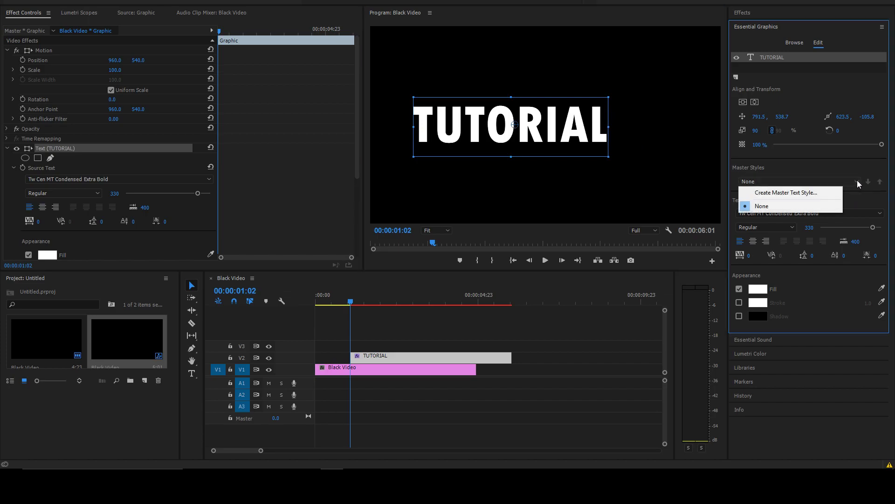
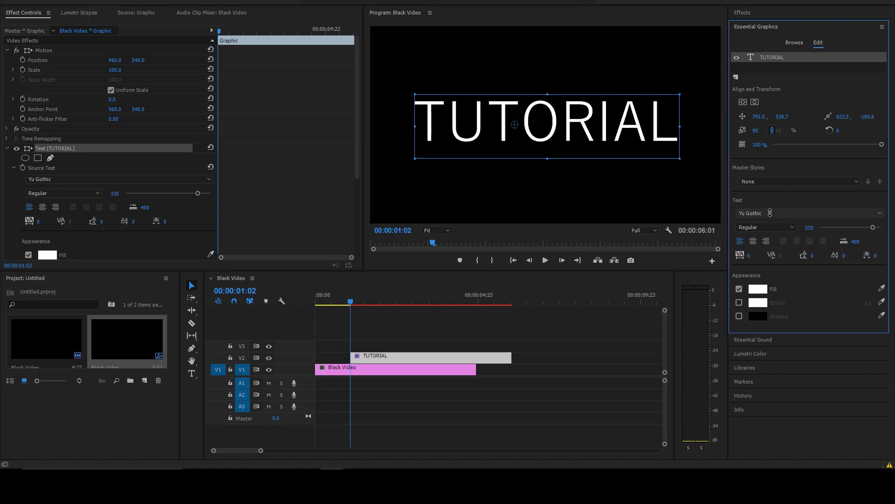
- Browse through fonts for the TUTORIAL text, set it to Verdana, and check the available font styles while keeping Regular
scroll(770, 212, down, 2)
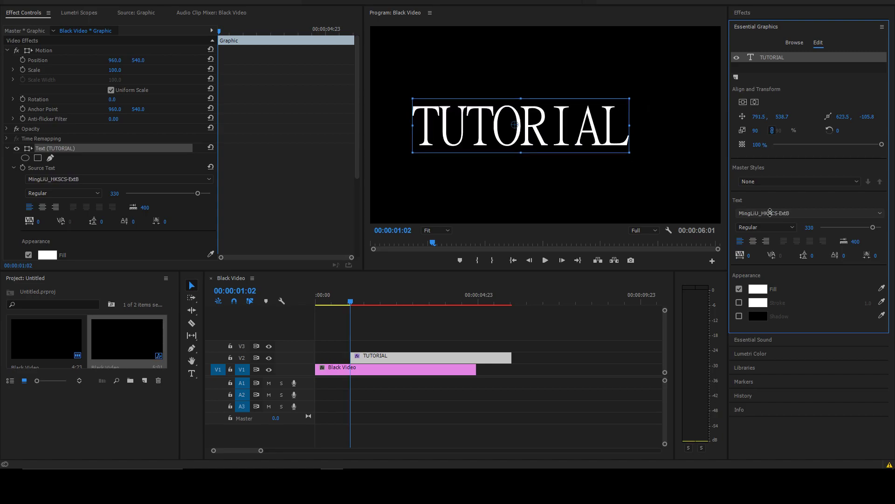
scroll(773, 214, down, 4)
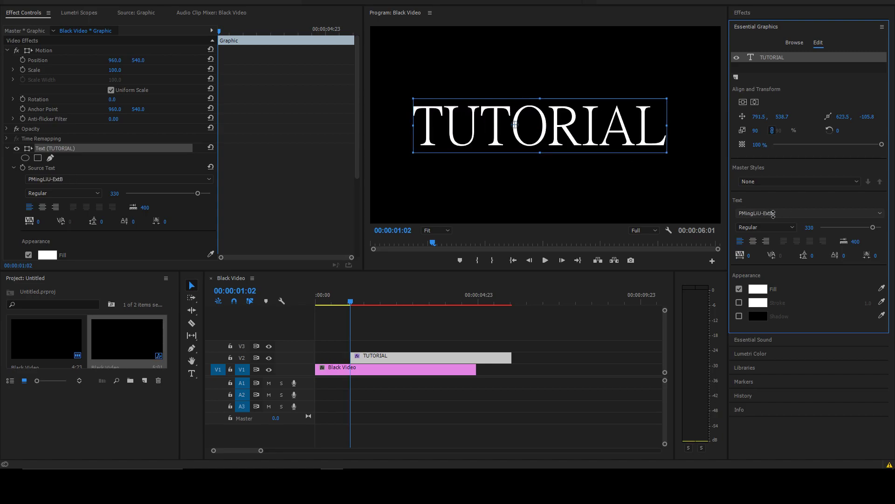
scroll(773, 214, down, 4)
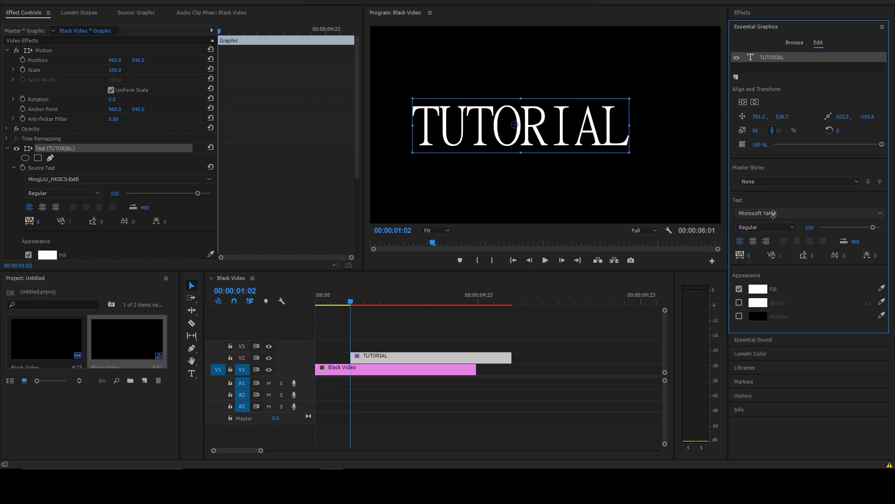
scroll(773, 214, down, 4)
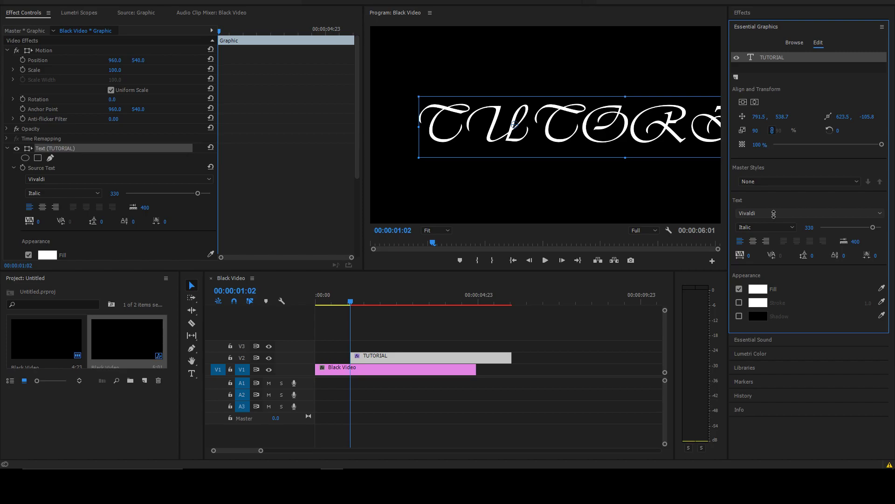
scroll(774, 214, down, 1)
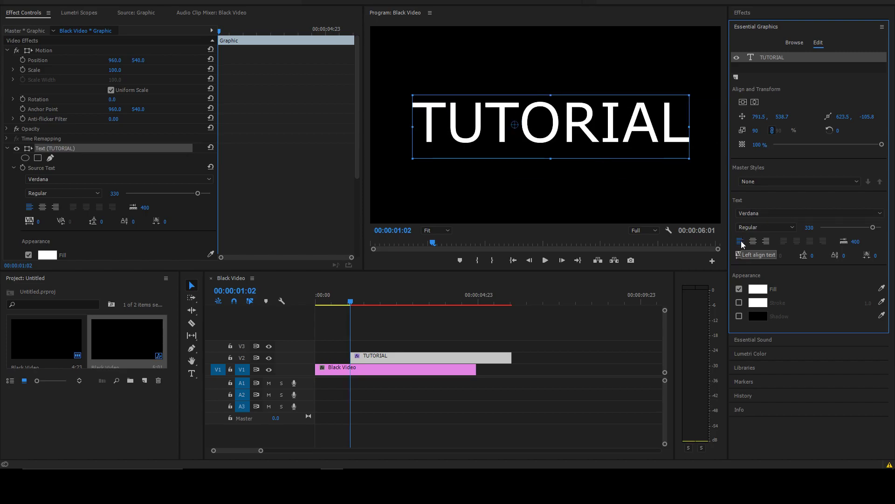
click(793, 228)
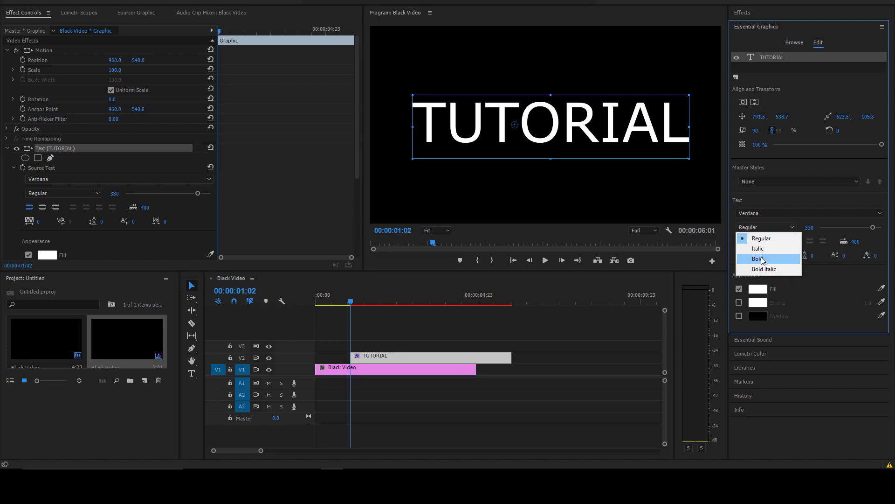
click(824, 250)
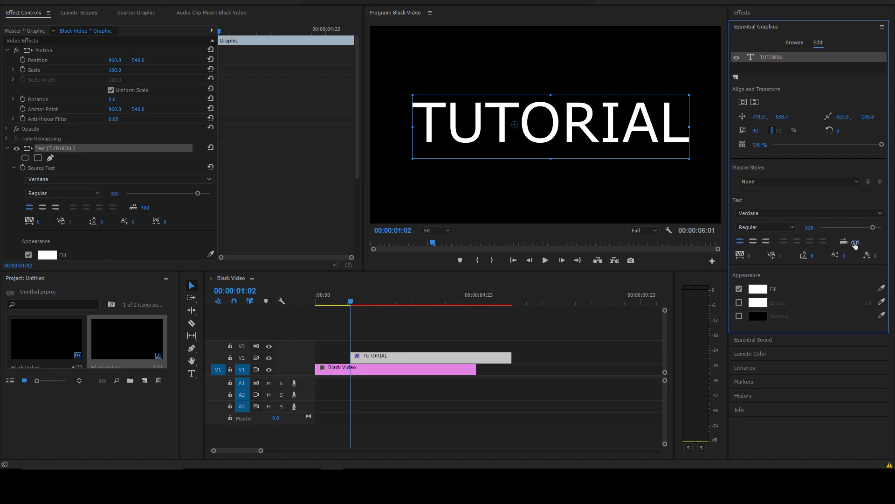
- Set the TUTORIAL text's tab width to 392, tracking to 9, leading to -20 and tsume to 38
mouse_move(857, 243)
mouse_down()
mouse_move(872, 243)
mouse_move(734, 243)
mouse_move(861, 241)
mouse_up()
drag(747, 258, 845, 259)
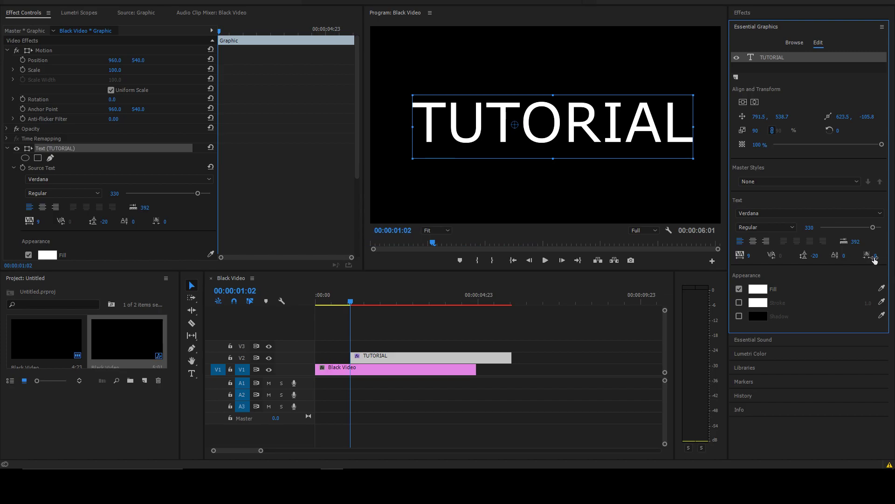
drag(862, 260, 883, 255)
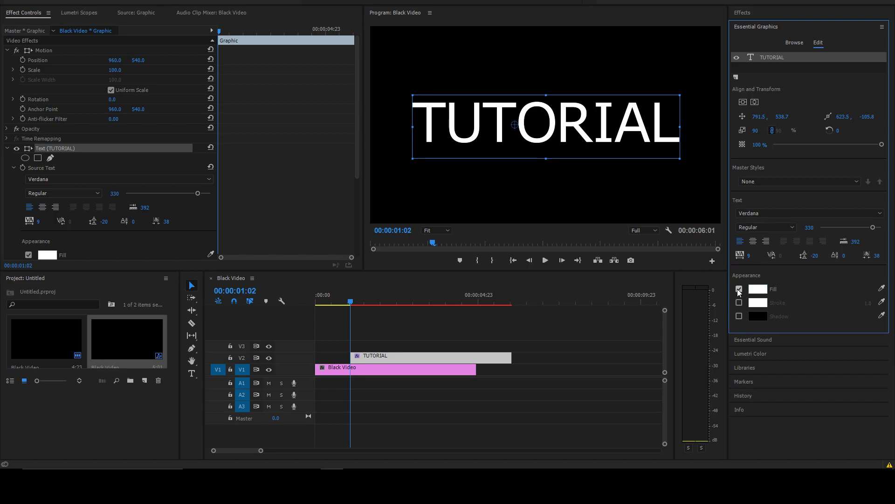
- Change the TUTORIAL text's fill to dark red, B80A0A
click(758, 289)
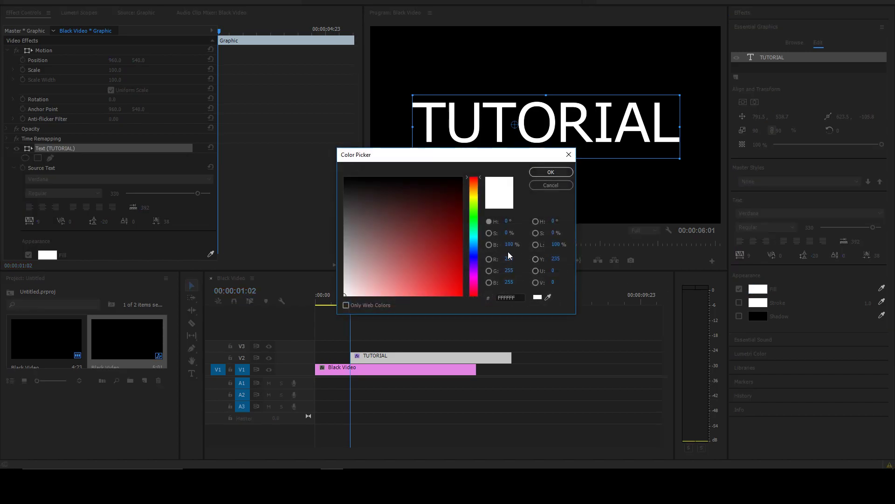
click(450, 222)
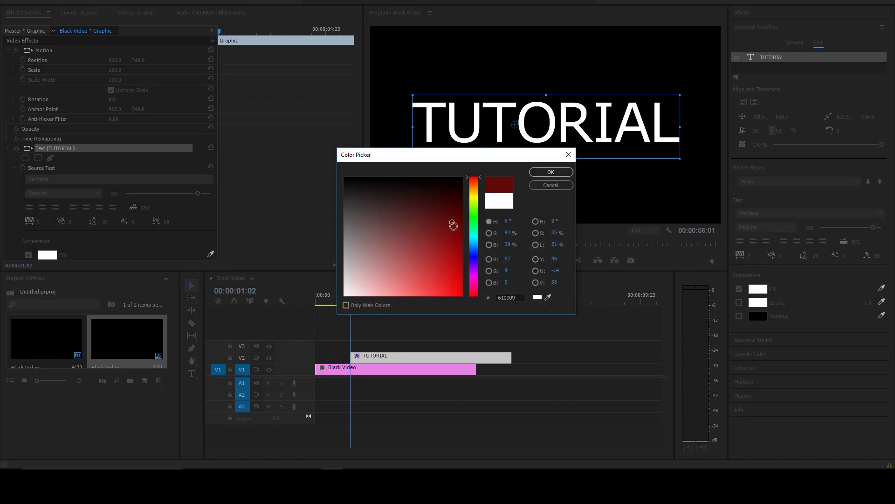
drag(450, 222, 461, 259)
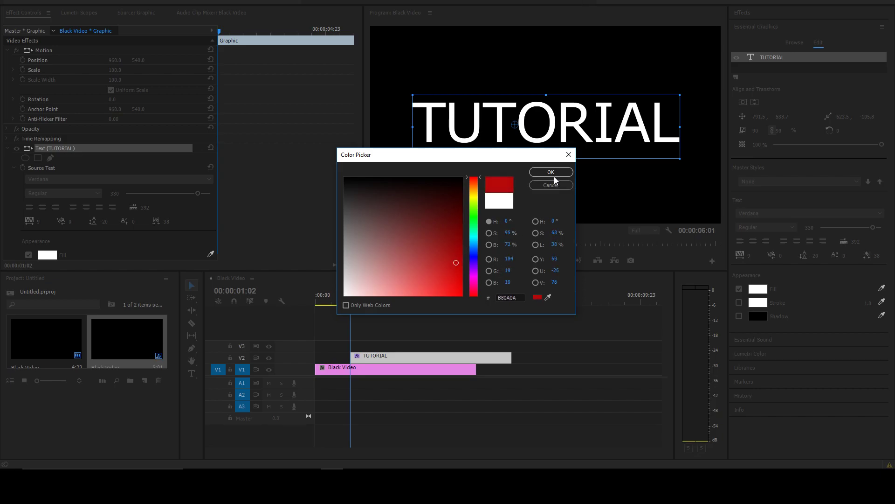
click(554, 175)
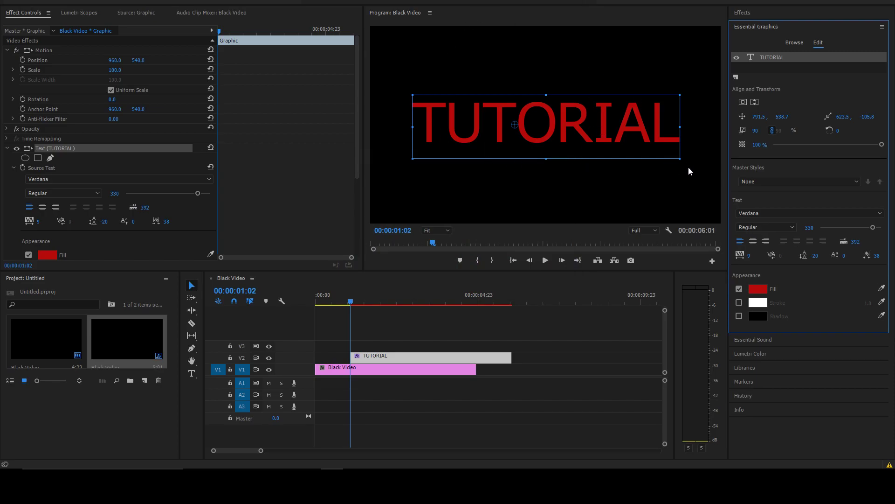
- Enable a white stroke with width 1.0 and a shadow on the TUTORIAL text
click(739, 303)
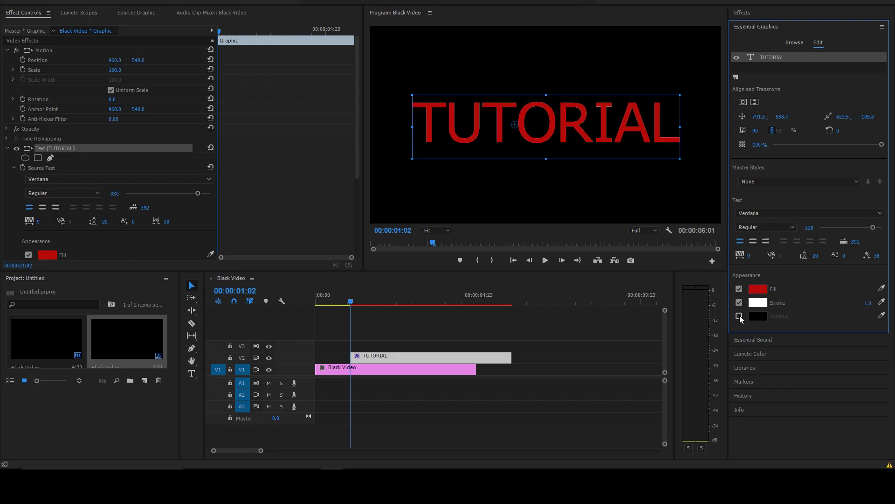
click(739, 316)
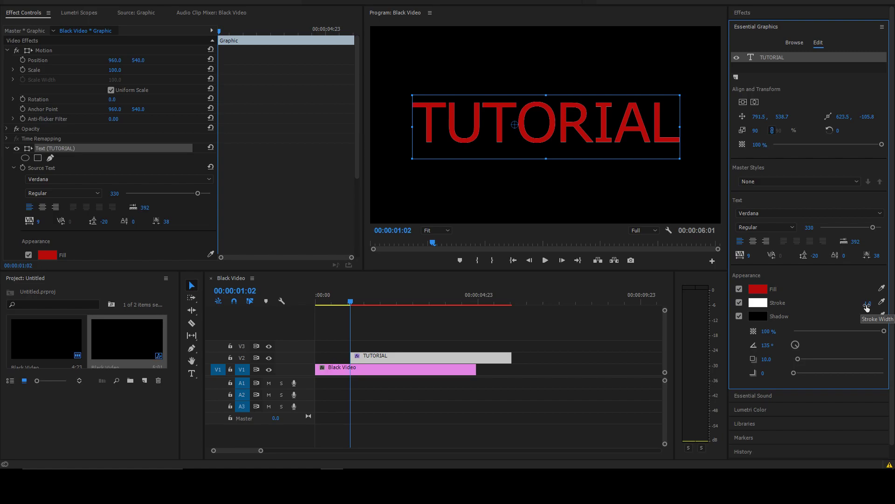
mouse_move(866, 308)
mouse_down()
mouse_move(888, 310)
mouse_move(758, 321)
mouse_up()
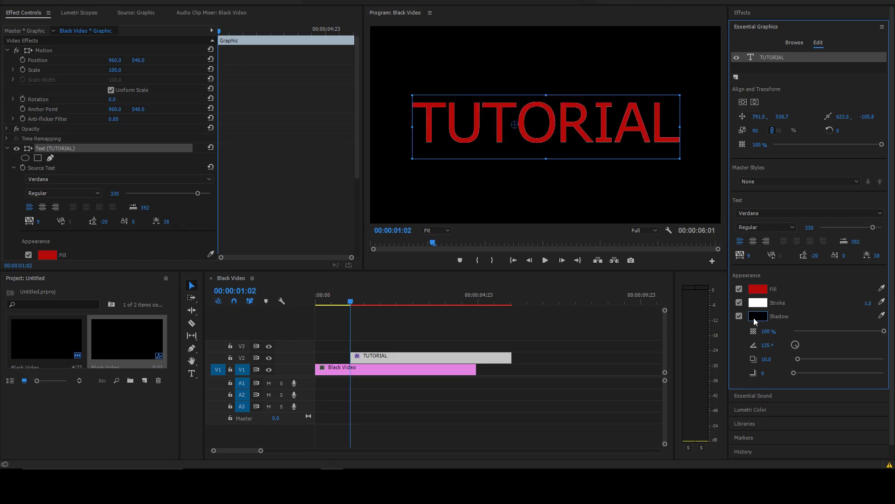
- Set the text shadow's colour to E1C8C8, its angle to -2x-69°, distance to about 11.2 and blur to 201
click(757, 321)
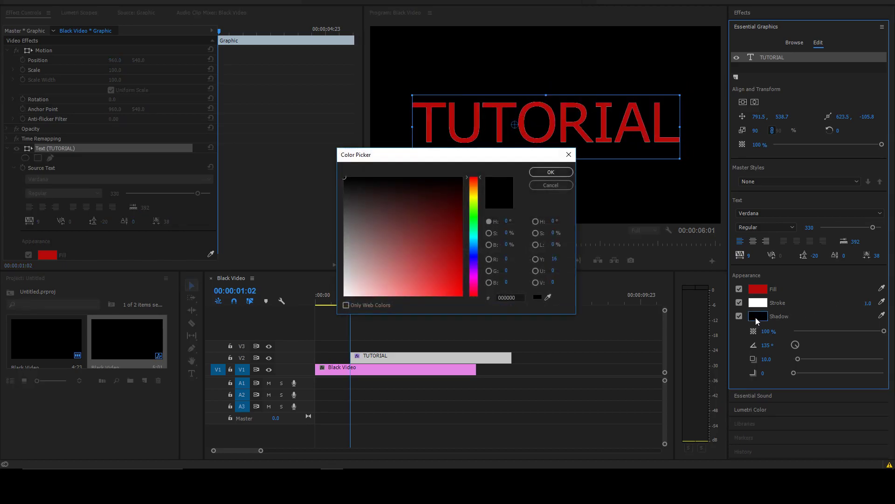
click(356, 282)
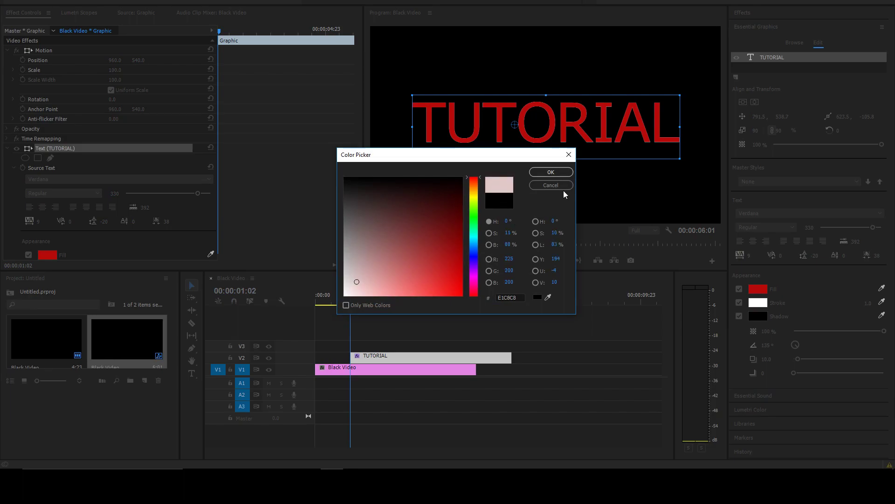
click(553, 173)
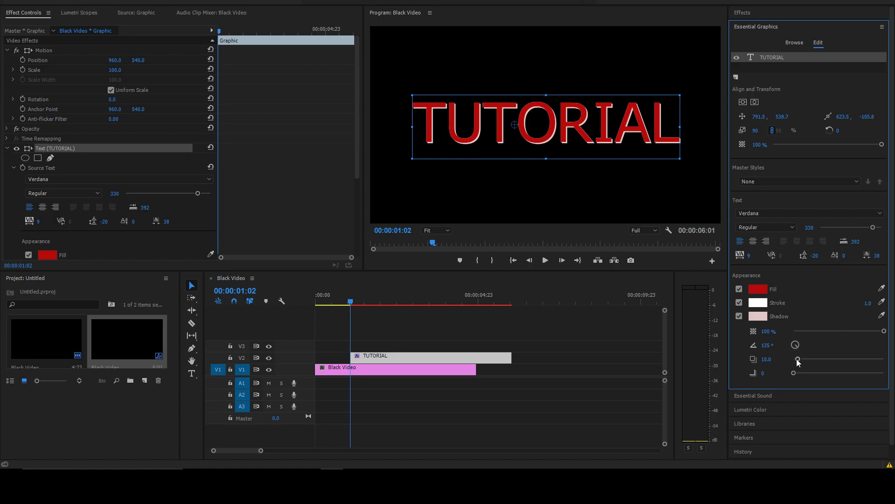
mouse_move(884, 331)
mouse_down()
mouse_move(799, 330)
mouse_move(883, 330)
mouse_up()
drag(794, 344, 869, 373)
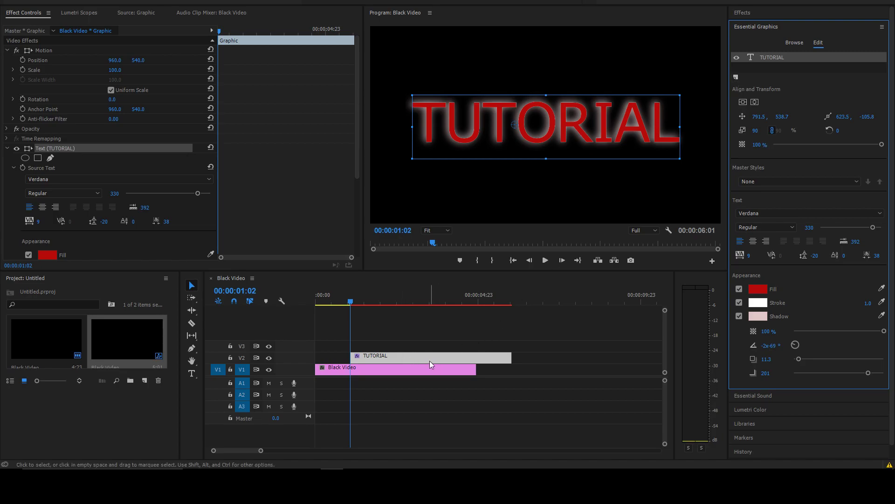
- Move the playhead to 00:00:02:12 and reselect the TUTORIAL text layer inside the graphic clip on V2
drag(359, 304, 402, 348)
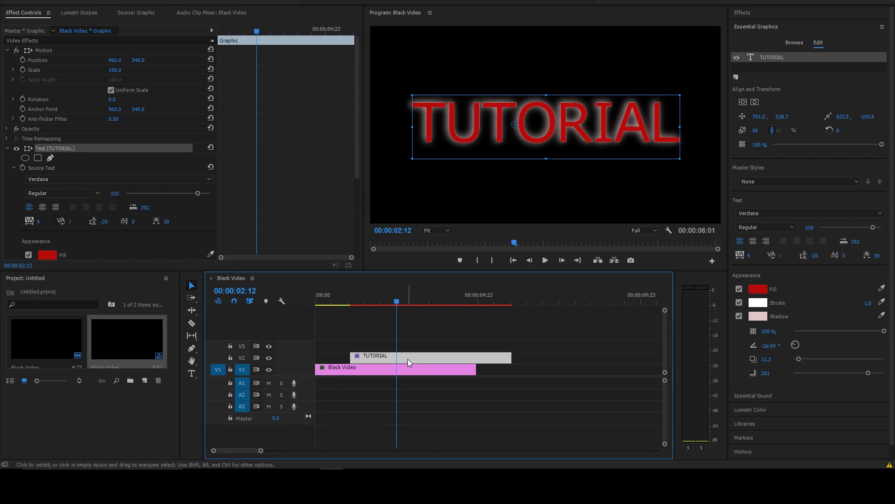
click(407, 369)
click(401, 359)
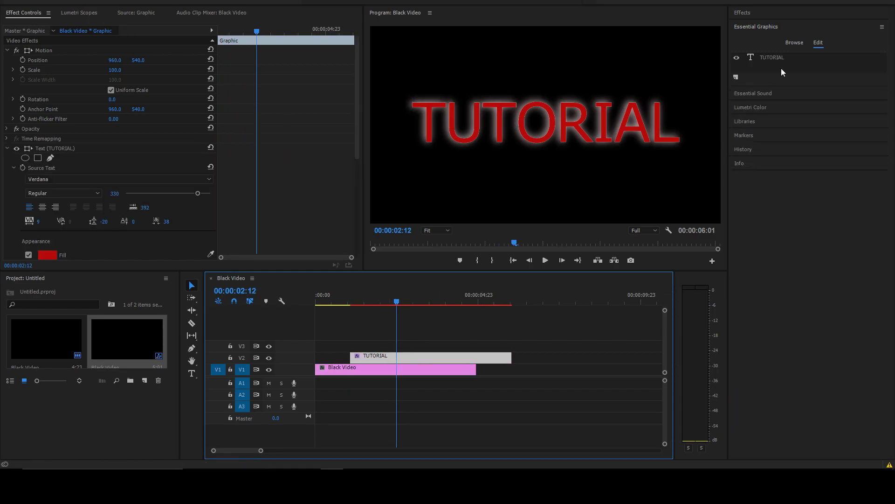
click(752, 57)
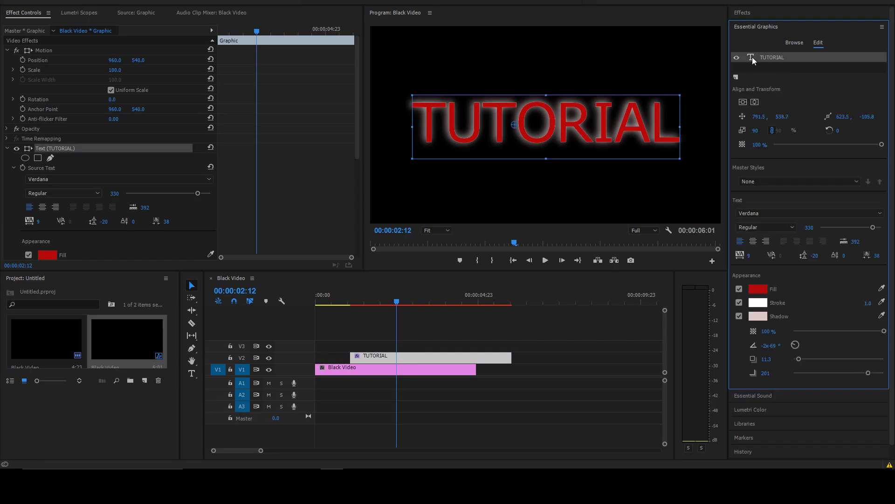
- Add a rectangle shape layer to the graphic and place it below the TUTORIAL text
click(736, 76)
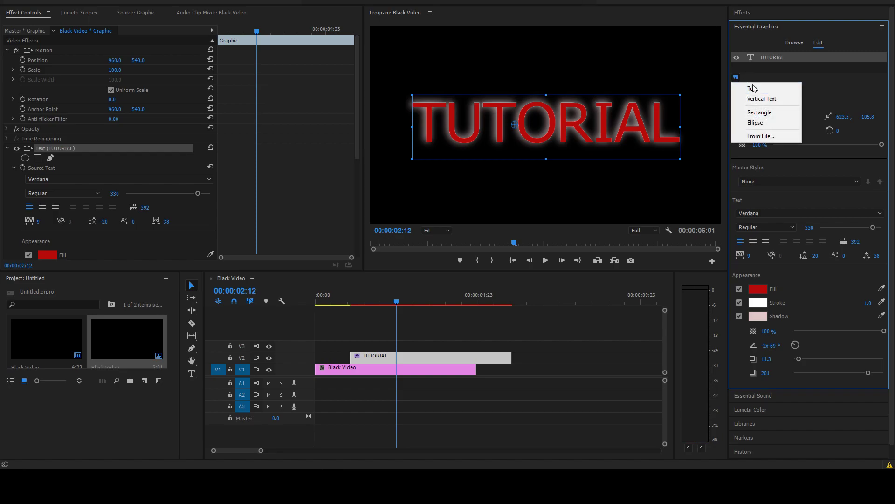
click(758, 114)
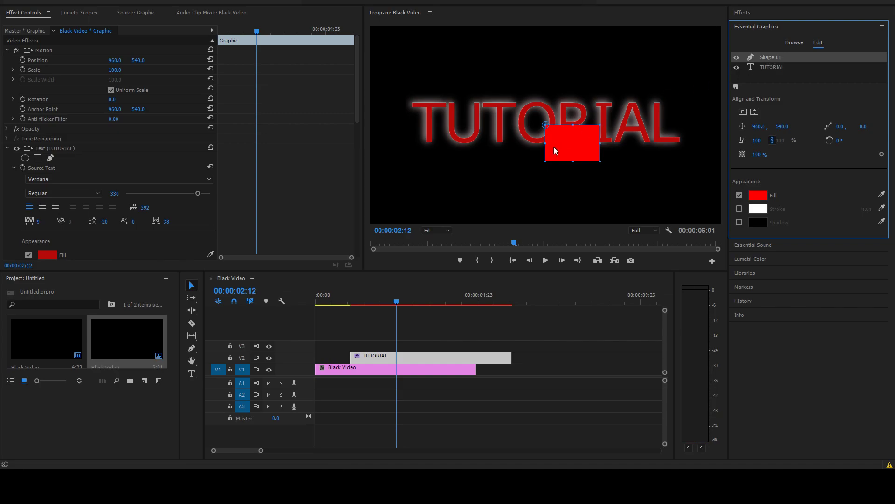
drag(568, 141, 533, 180)
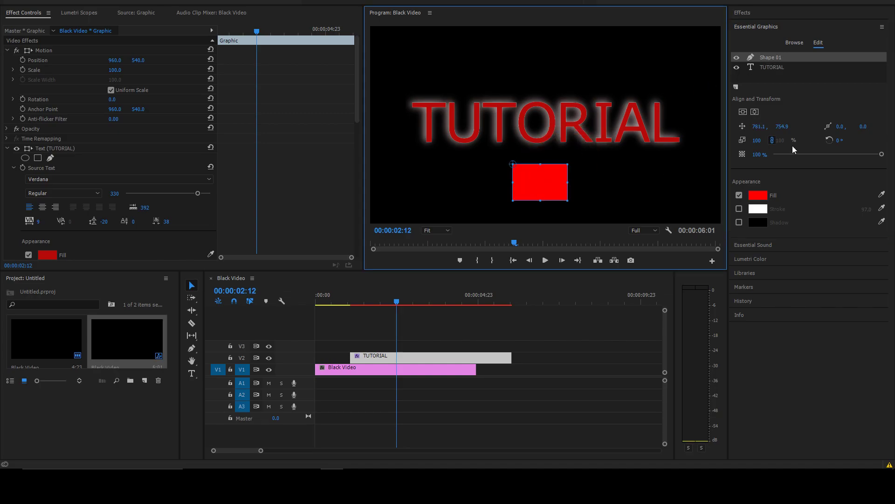
- Centre the rectangle vertically and horizontally in the frame, shift its horizontal position slightly, and reshape it wider and shorter
click(742, 112)
click(755, 112)
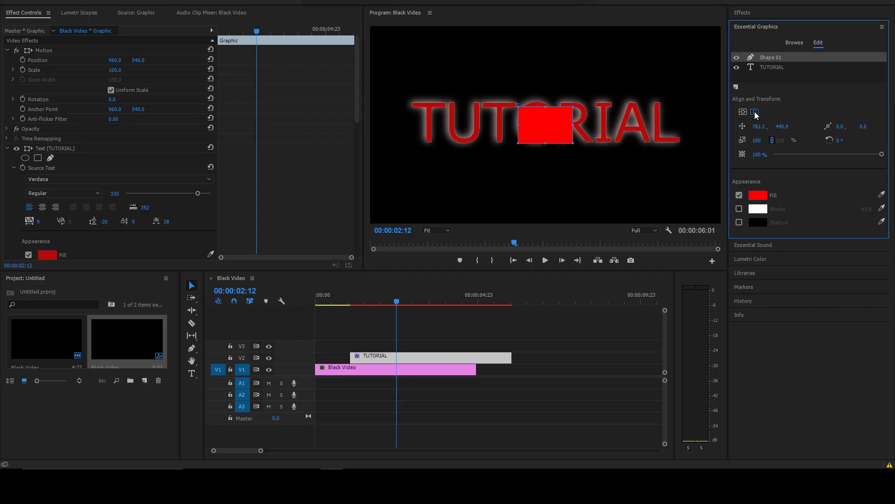
drag(758, 127, 768, 125)
mouse_move(570, 143)
mouse_down()
mouse_move(684, 209)
mouse_move(579, 139)
mouse_up()
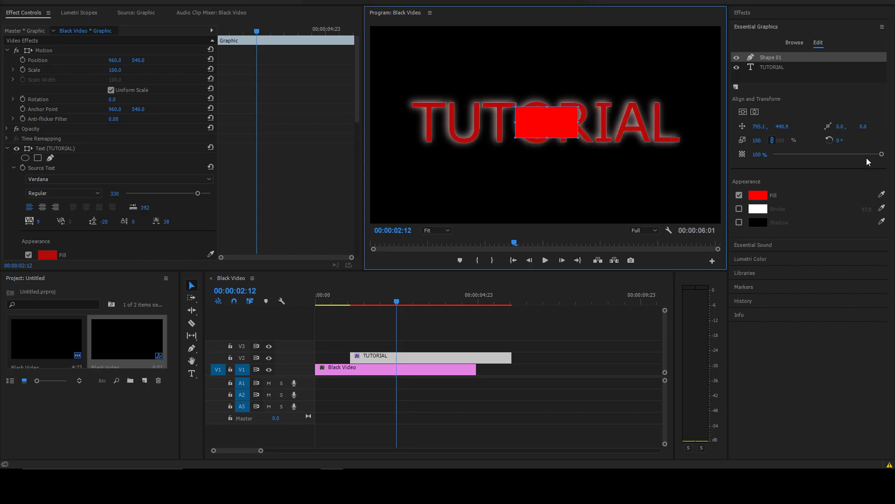
mouse_move(880, 155)
mouse_down()
mouse_move(793, 155)
mouse_move(881, 154)
mouse_up()
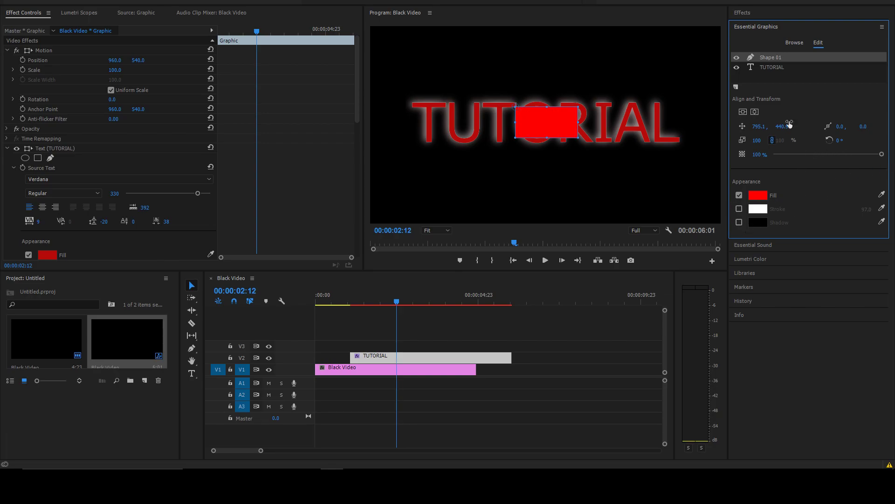
- Save the project and move the rectangle below the TUTORIAL text, to about 747.0, 726.9
key(ctrl+s)
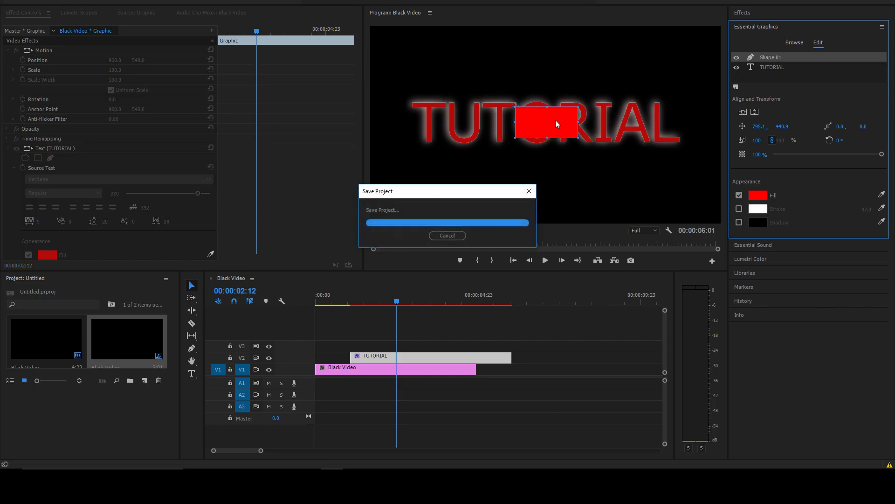
drag(559, 115, 544, 182)
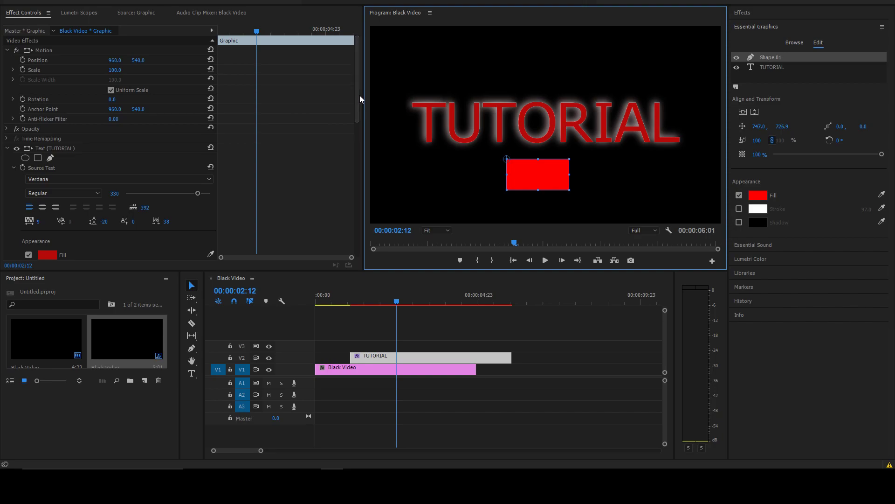
- Select the TUTORIAL text effect and examine its source text, appearance, shadow and transform settings in the clip's effect controls
drag(359, 94, 360, 116)
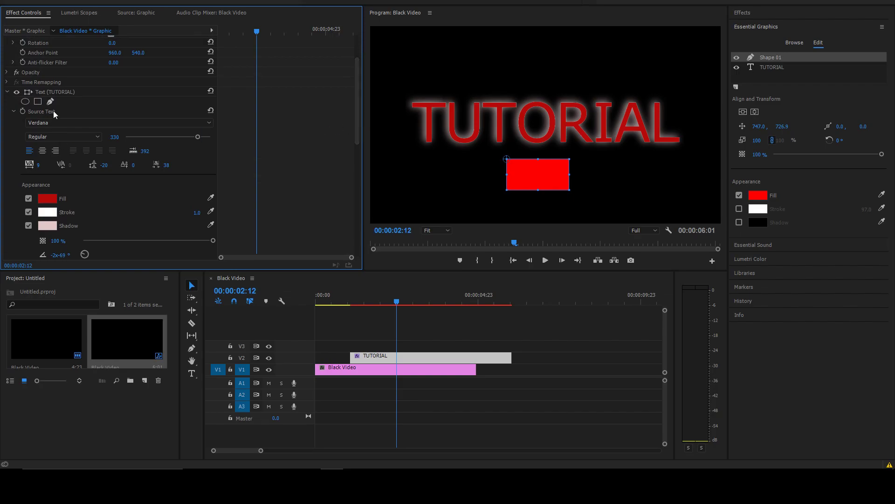
click(43, 92)
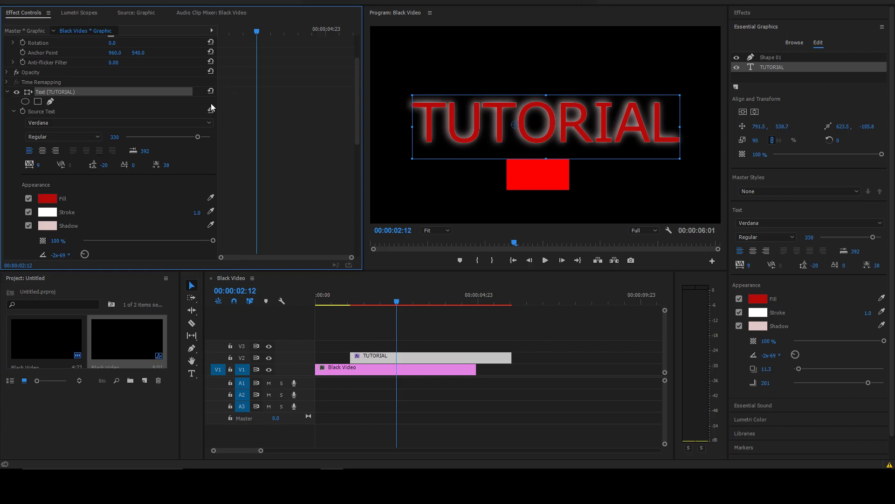
mouse_move(360, 88)
mouse_down()
mouse_move(359, 118)
mouse_move(363, 101)
mouse_up()
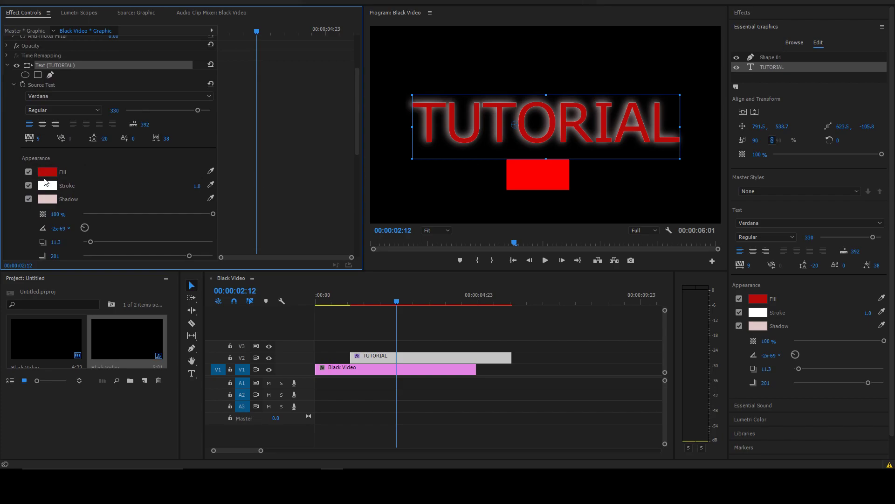
scroll(57, 219, down, 1)
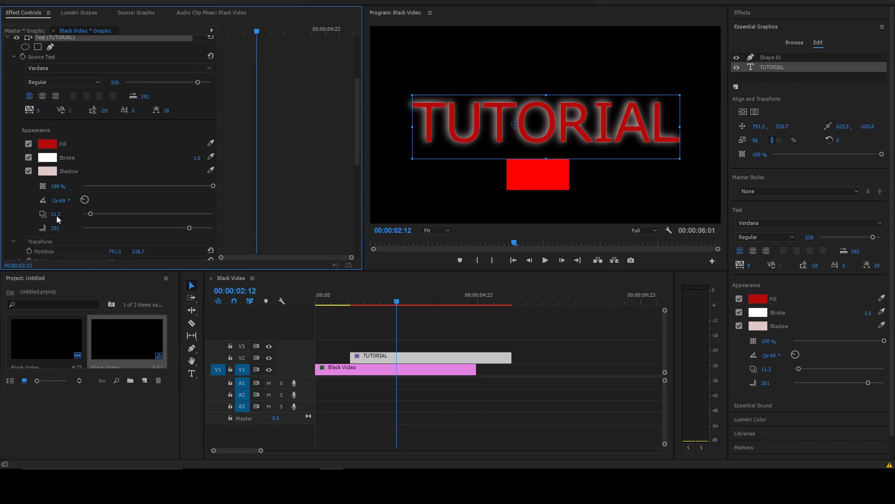
- Examine the appearance and transform settings of the TUTORIAL text and the Shape 01 effect, selecting the shape to inspect it
scroll(93, 206, up, 2)
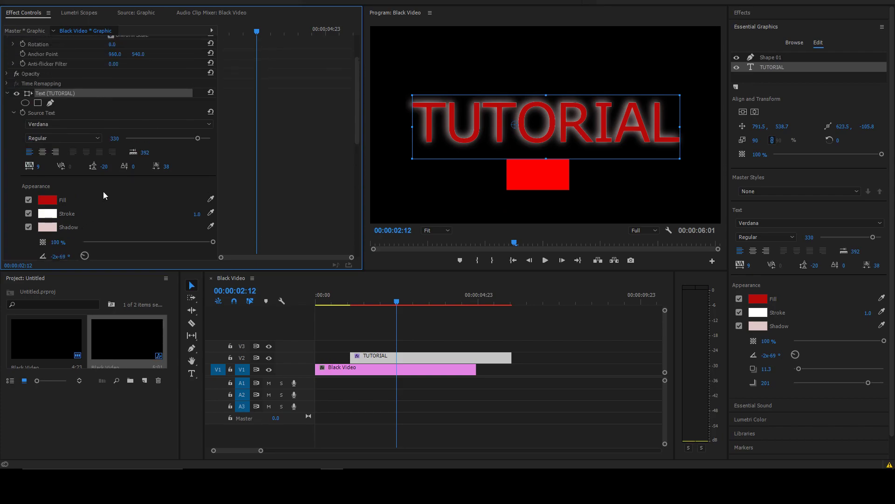
scroll(144, 144, down, 3)
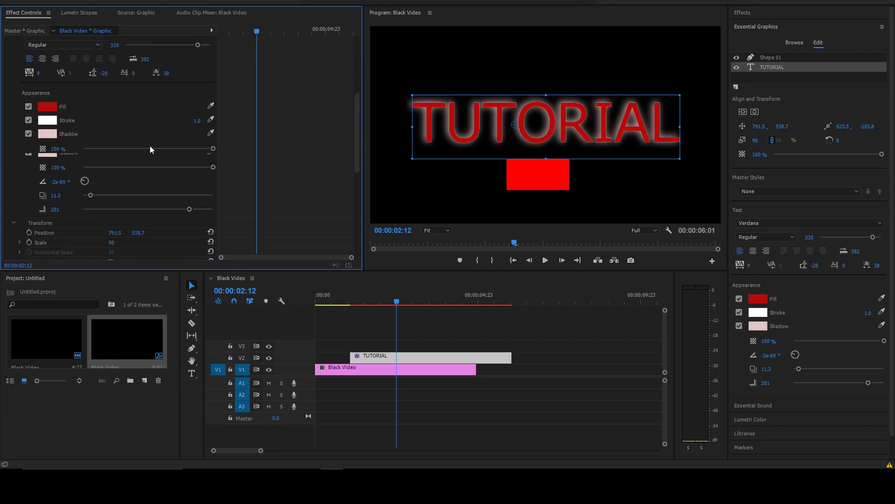
scroll(220, 172, down, 6)
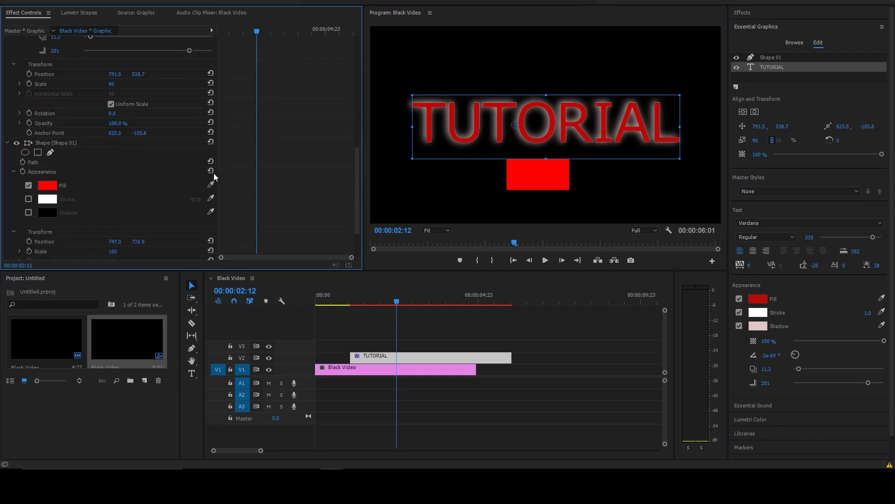
click(45, 143)
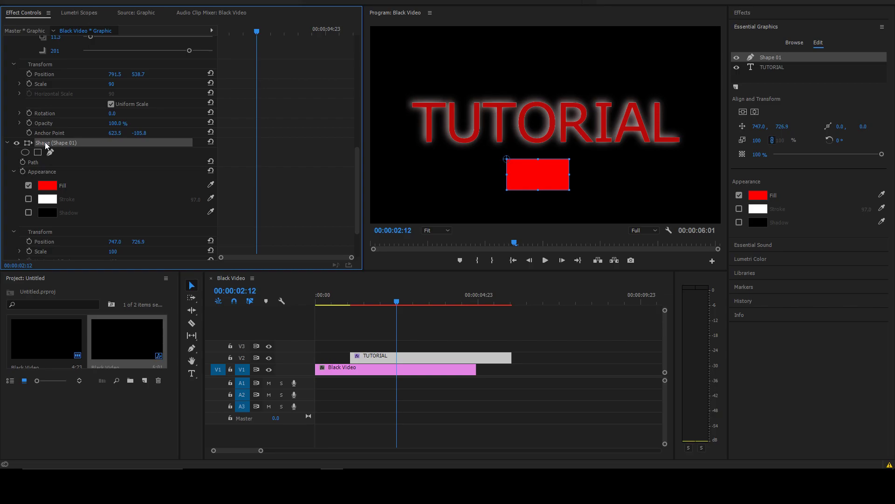
scroll(71, 155, up, 5)
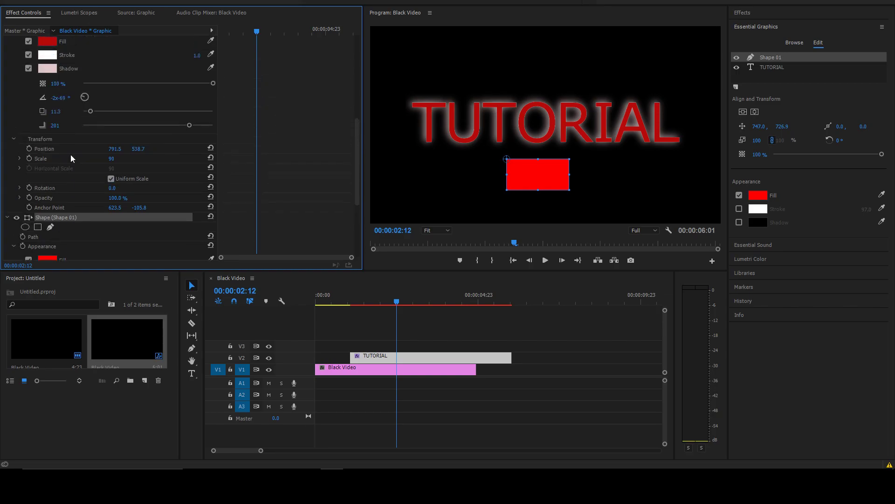
scroll(64, 125, up, 2)
scroll(64, 124, down, 6)
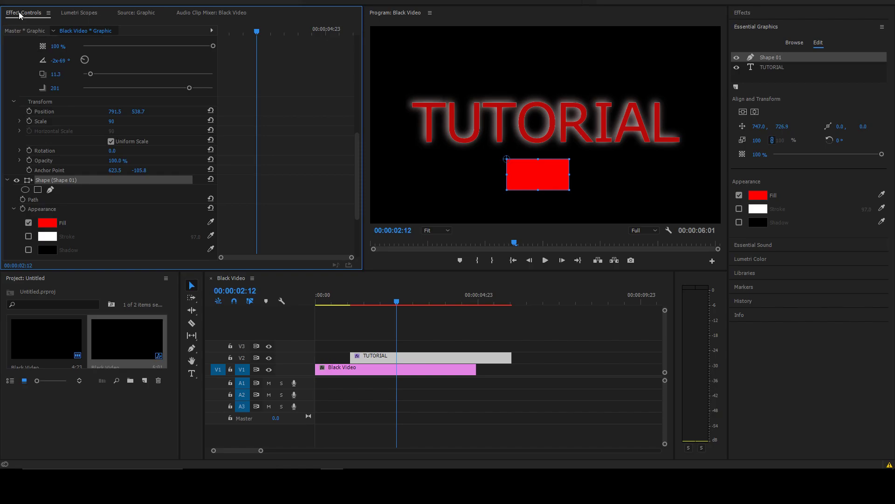
- Compare the effect controls of the Black Video clip with those of the TUTORIAL graphic clip, leaving the graphic clip selected
double_click(405, 360)
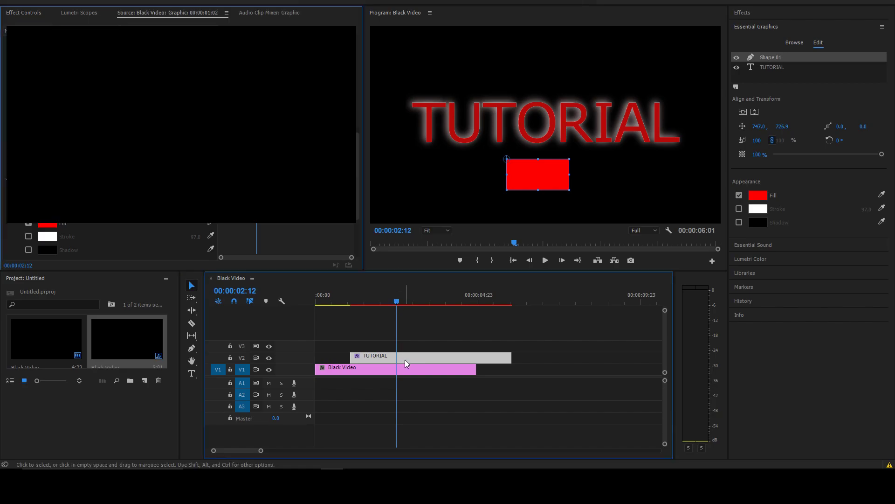
double_click(406, 369)
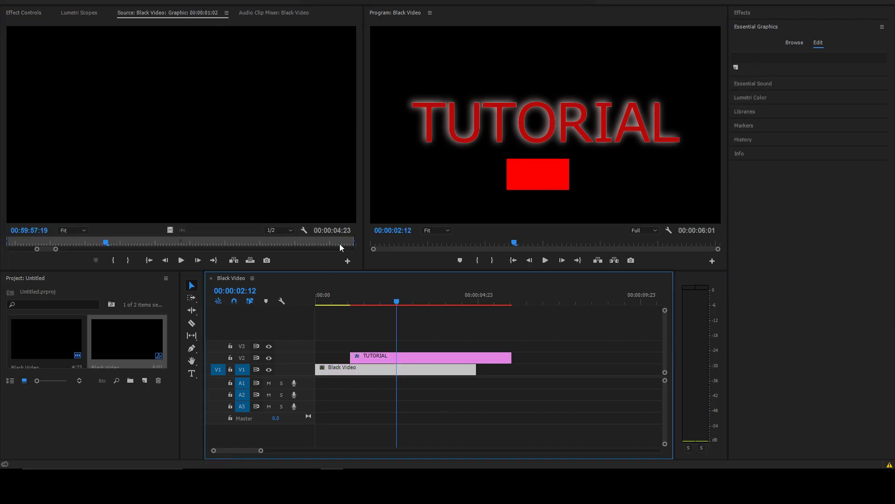
click(23, 12)
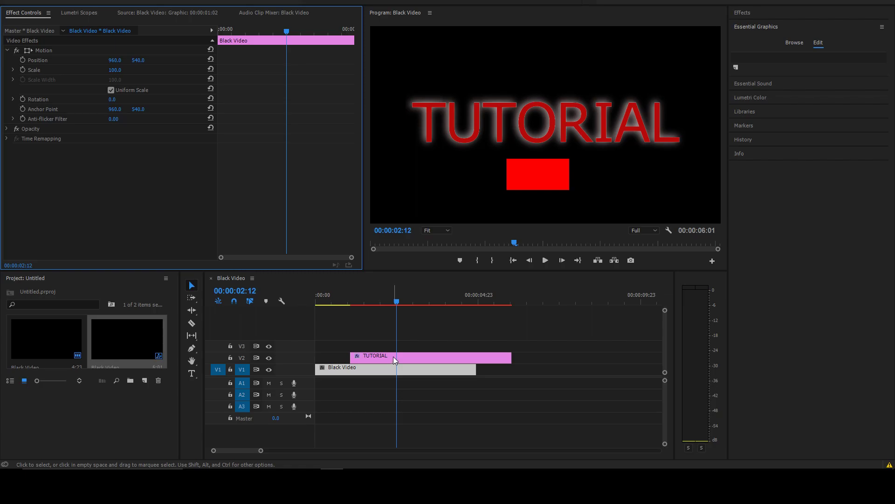
click(434, 357)
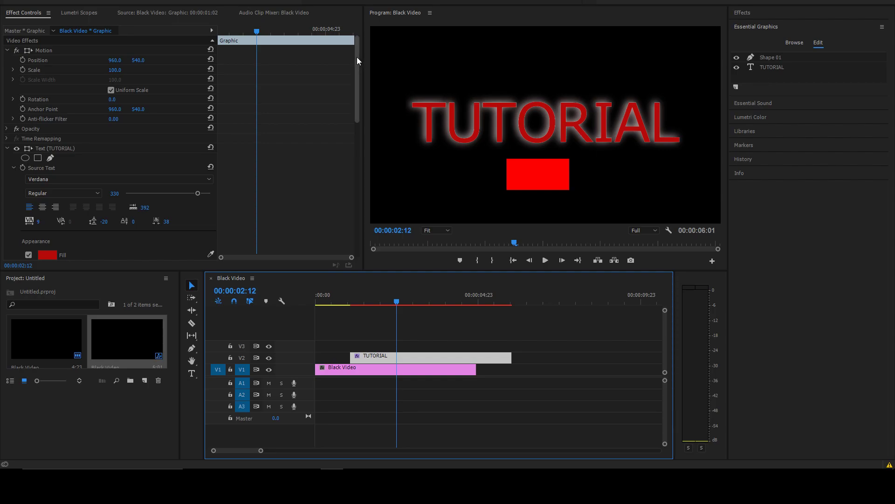
- Set the rectangle's scale to 113 and move its anchor point to its centre, at about 174.7, 82.5
drag(356, 57, 358, 214)
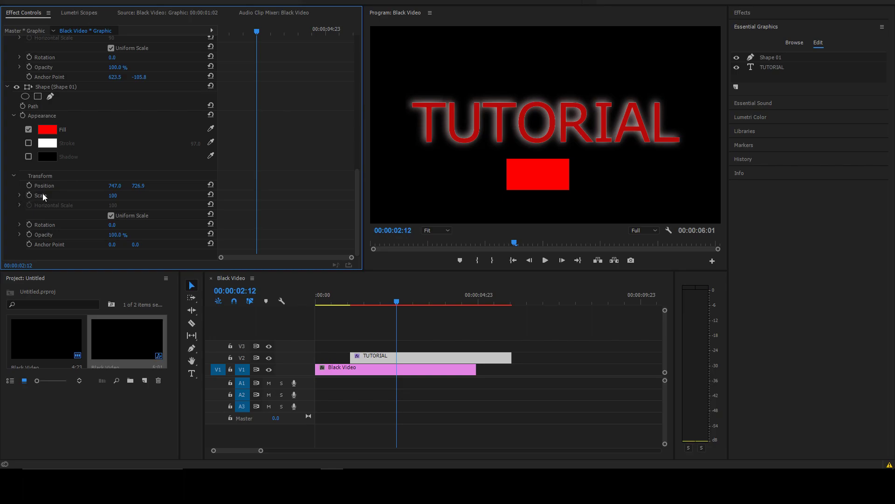
mouse_move(115, 199)
mouse_down()
mouse_move(104, 198)
mouse_move(131, 198)
mouse_move(123, 193)
mouse_up()
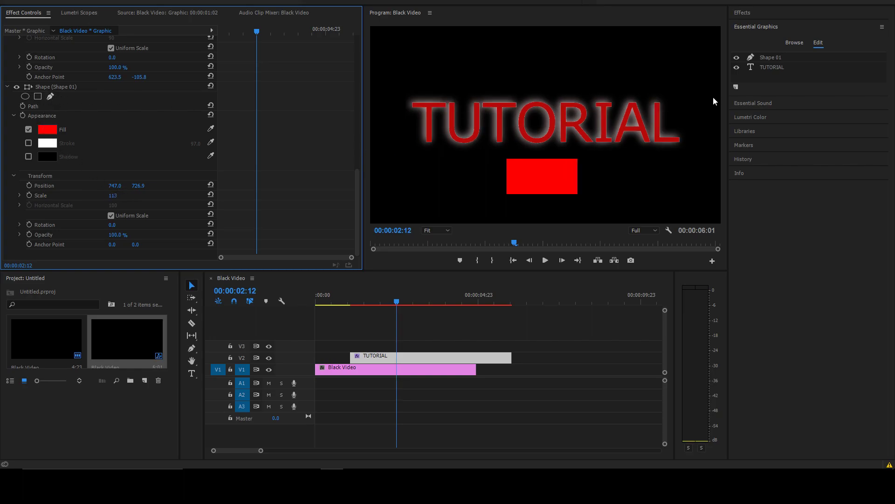
click(47, 245)
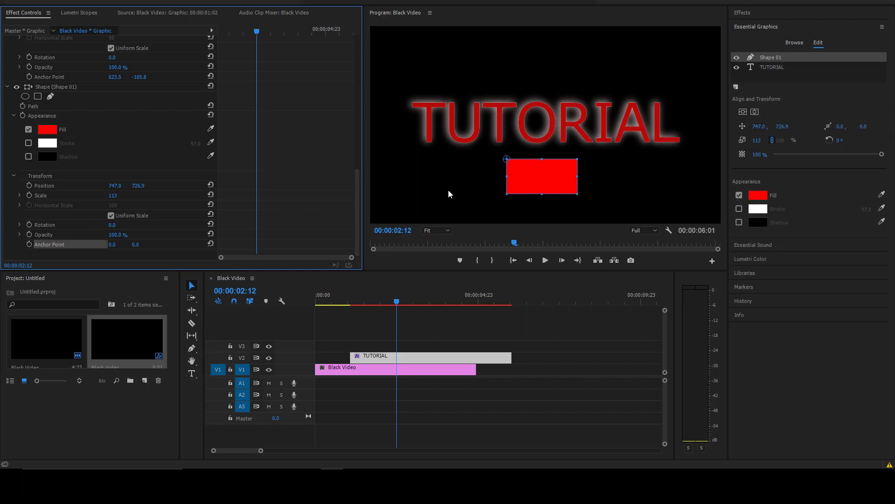
drag(507, 159, 539, 176)
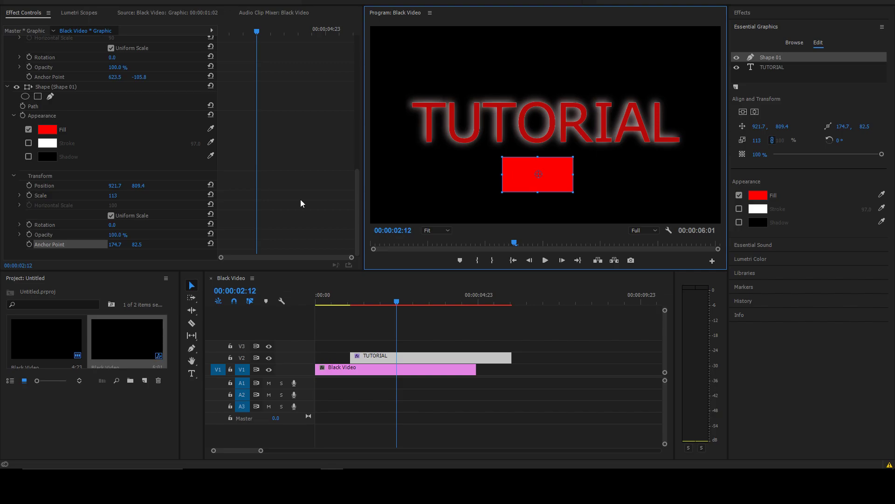
- Keyframe the rectangle's scale to grow from 0 at 00:00:02:12 to 163 at 00:00:03:17
click(29, 196)
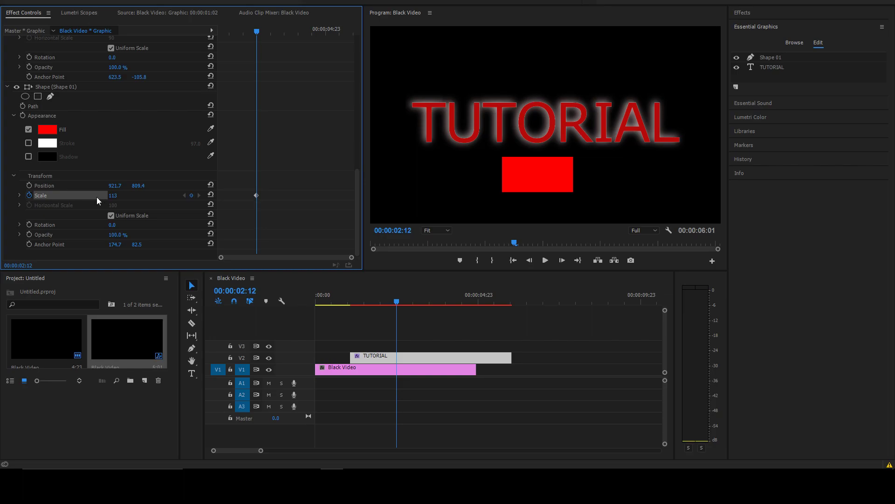
drag(118, 197, 30, 198)
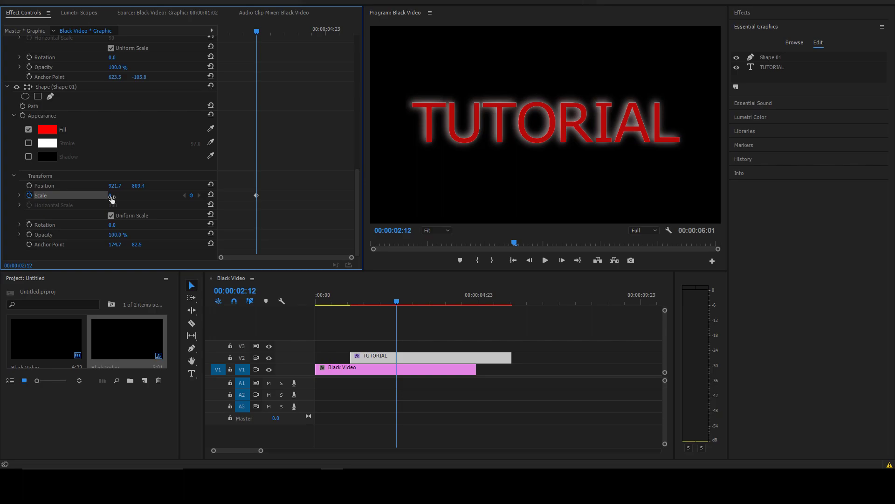
click(264, 32)
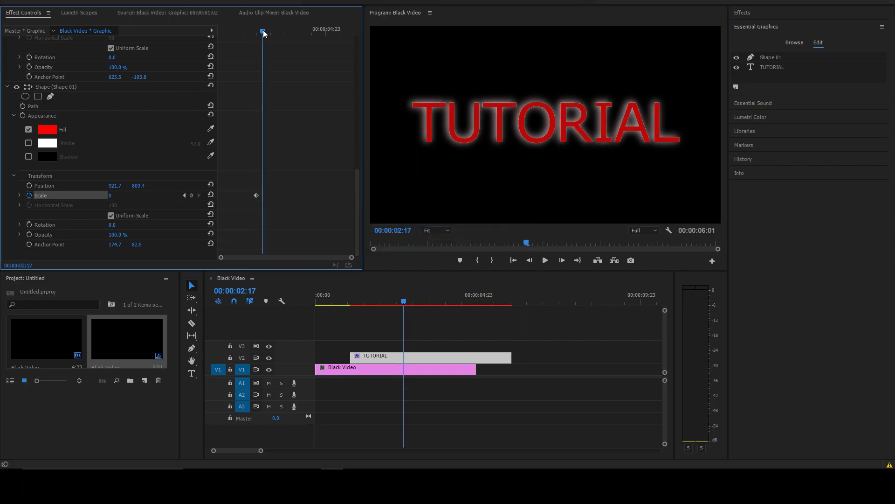
drag(263, 32, 291, 32)
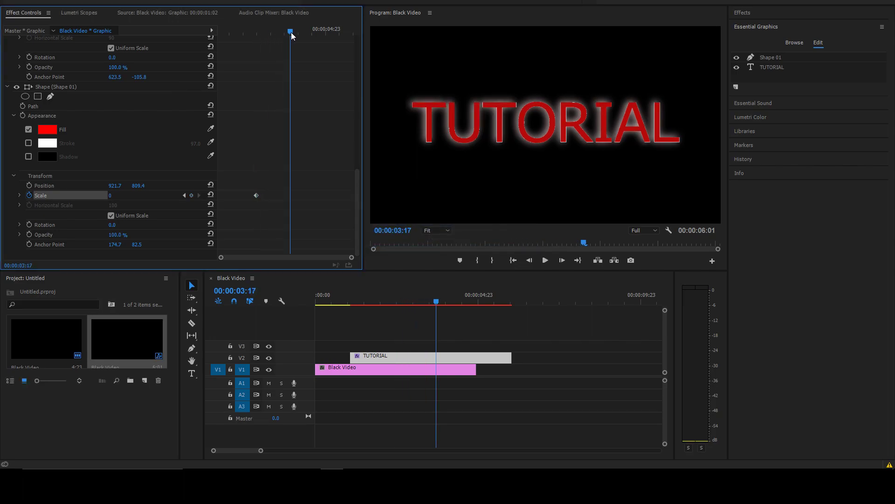
click(111, 196)
text(0)
key(Return)
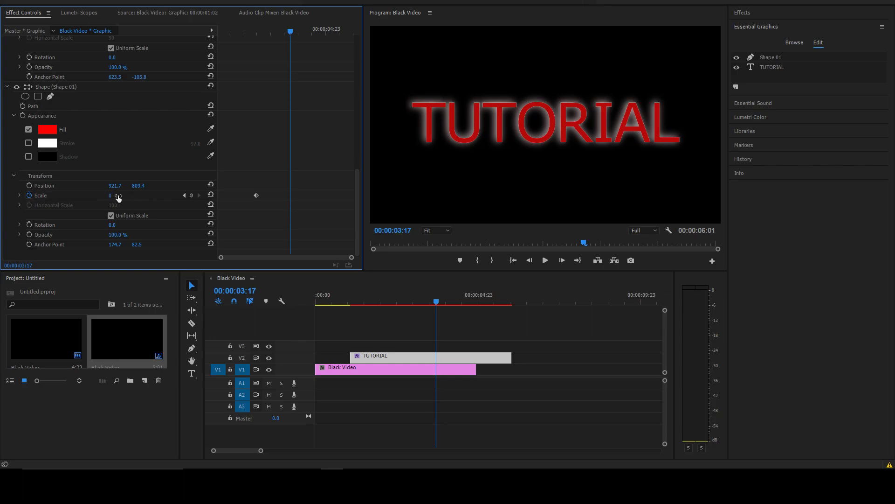
drag(108, 198, 186, 201)
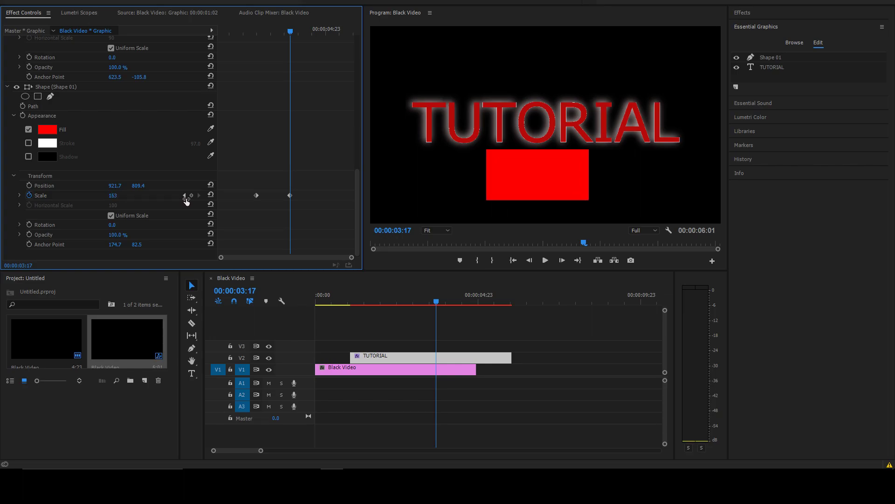
- Scrub around the second scale keyframe, then play the rectangle's scale animation from about 00:00:02:11
mouse_move(290, 30)
mouse_down()
mouse_move(249, 37)
mouse_move(291, 41)
mouse_move(225, 43)
mouse_move(288, 43)
mouse_up()
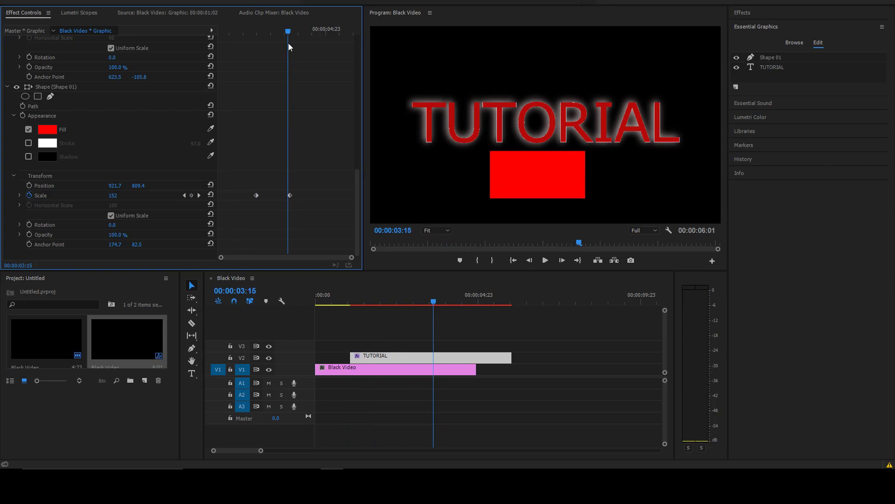
mouse_move(287, 43)
mouse_down()
mouse_move(256, 50)
mouse_move(292, 49)
mouse_up()
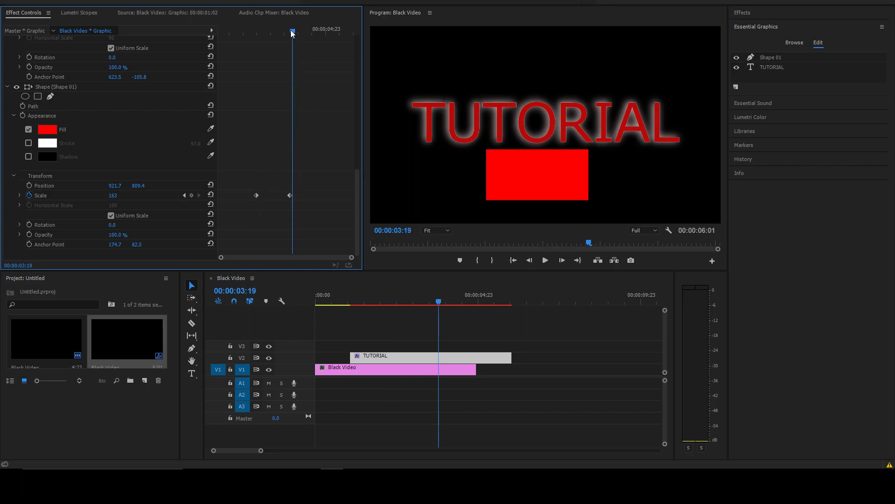
drag(291, 30, 256, 32)
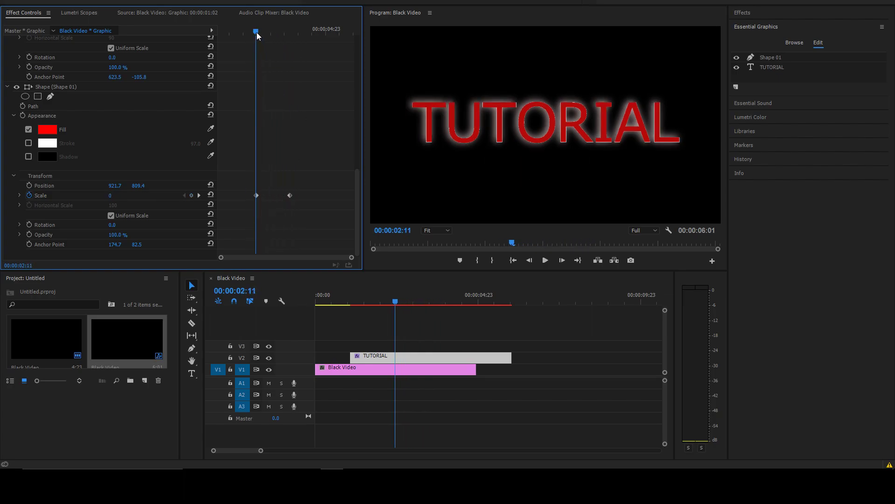
click(545, 260)
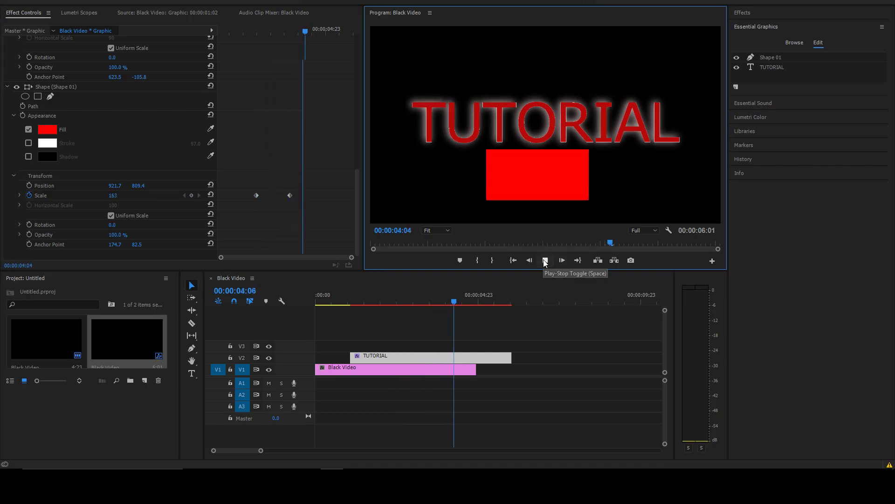
click(545, 260)
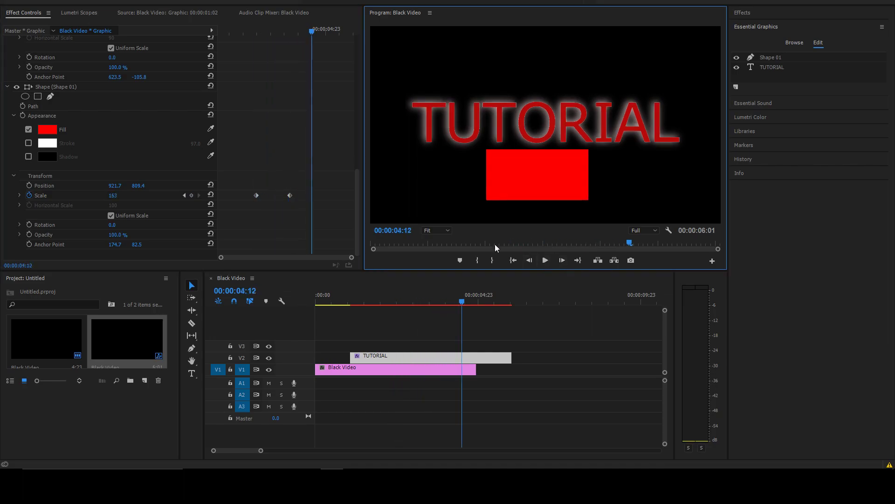
- Apply Ease In to the rectangle's second scale keyframe and preview the animation from 00:00:02:12
click(290, 195)
right_click(289, 196)
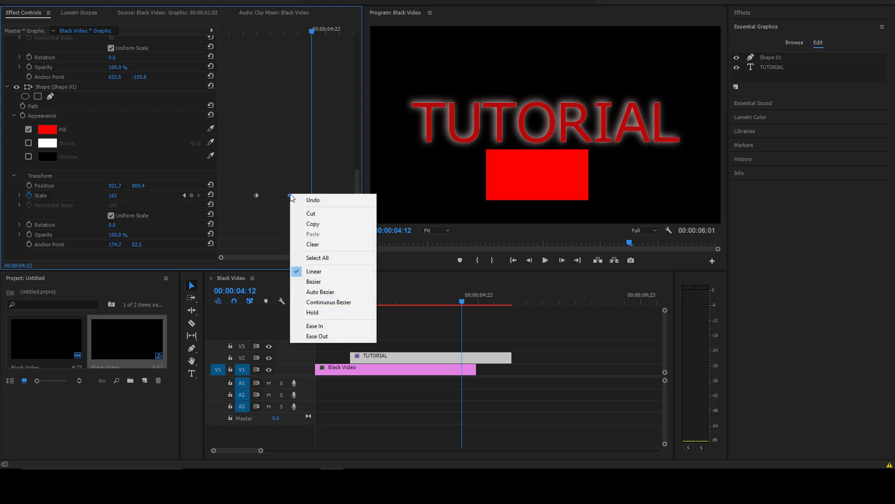
click(287, 195)
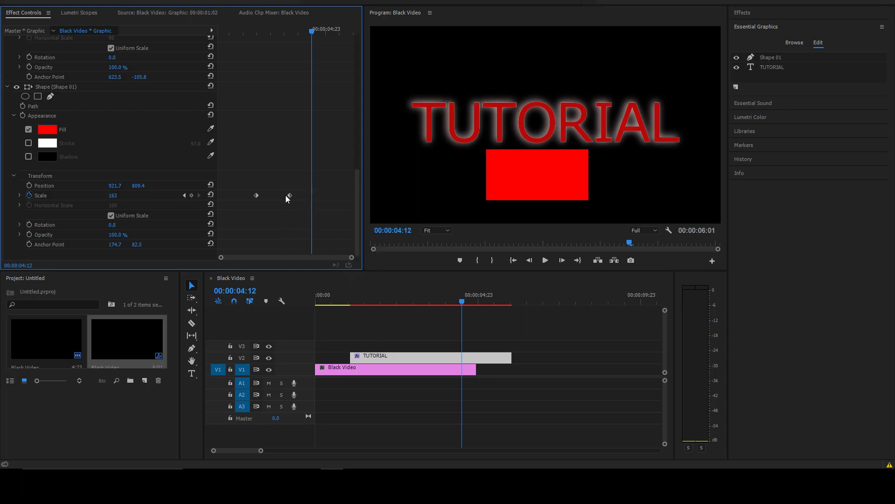
click(290, 196)
right_click(290, 196)
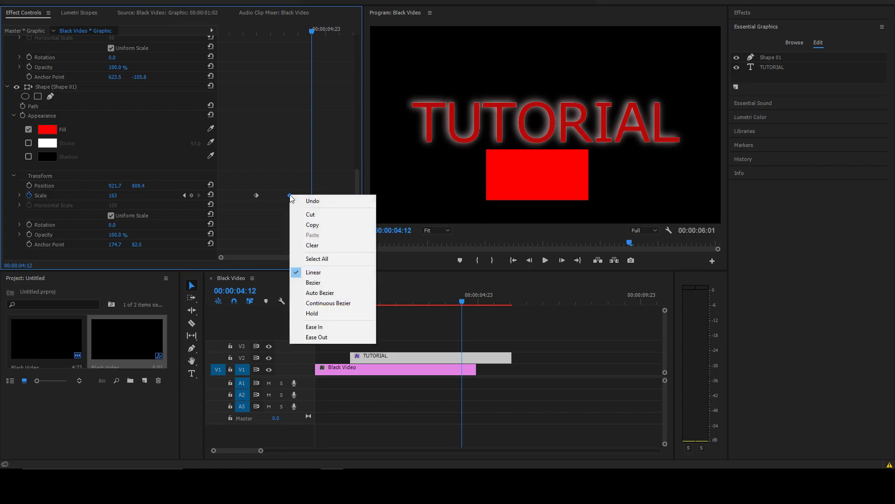
click(314, 328)
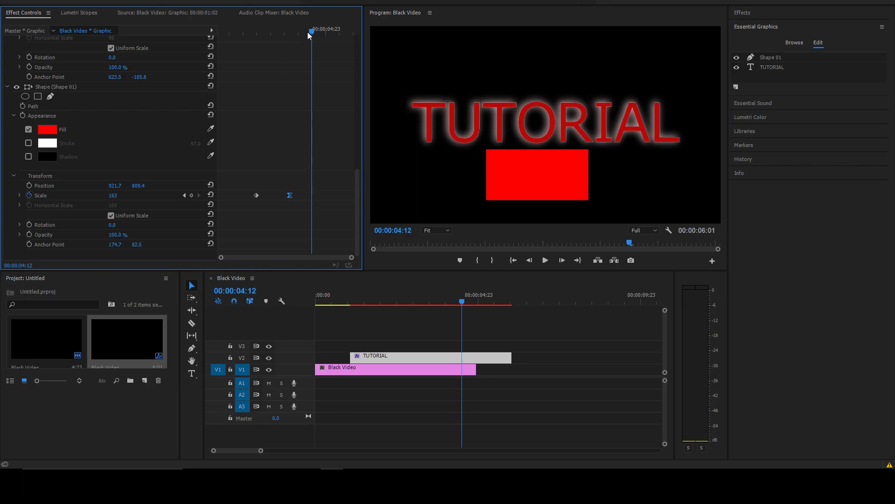
drag(311, 35, 257, 47)
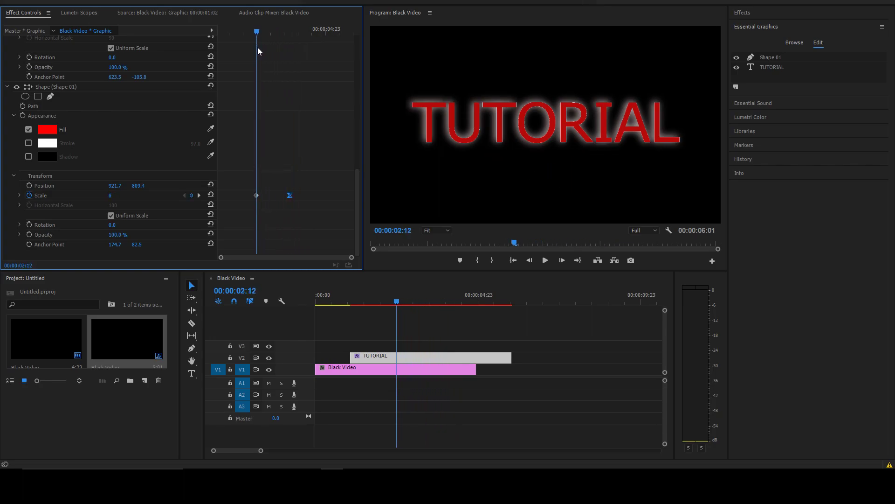
click(546, 261)
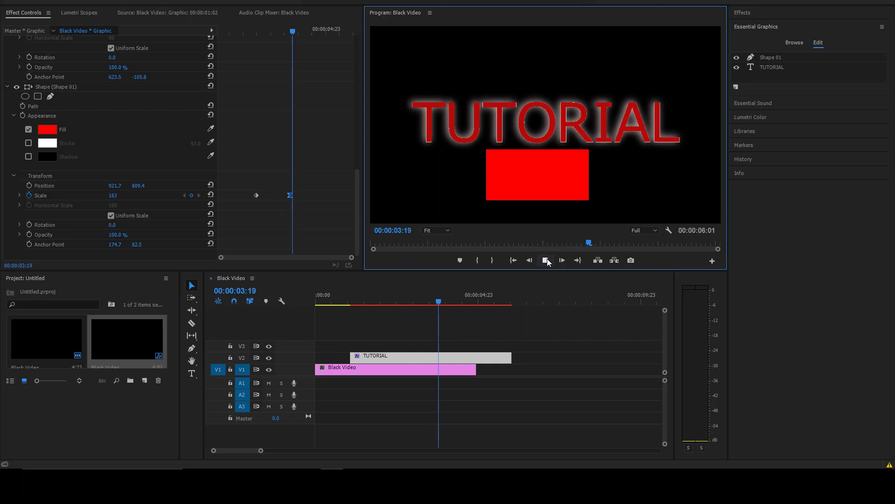
- Apply Ease Out to the rectangle's first scale keyframe and preview the animation from 00:00:02:08
drag(303, 36, 258, 55)
click(256, 196)
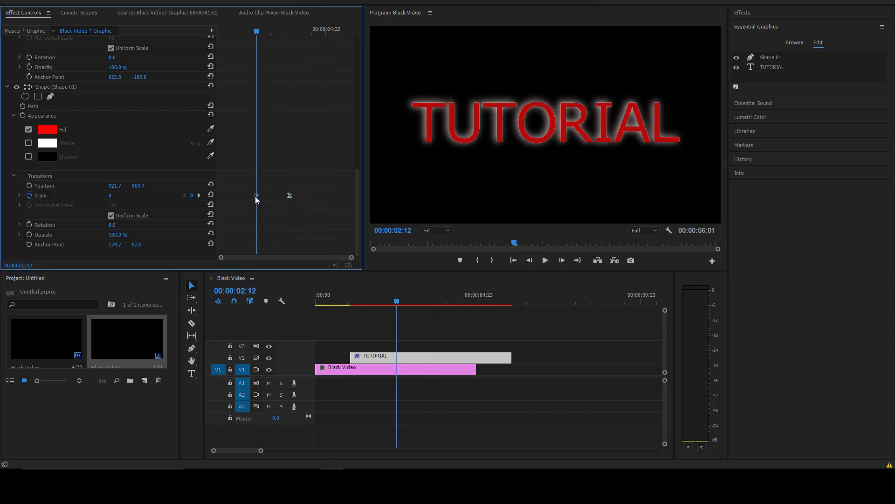
right_click(256, 199)
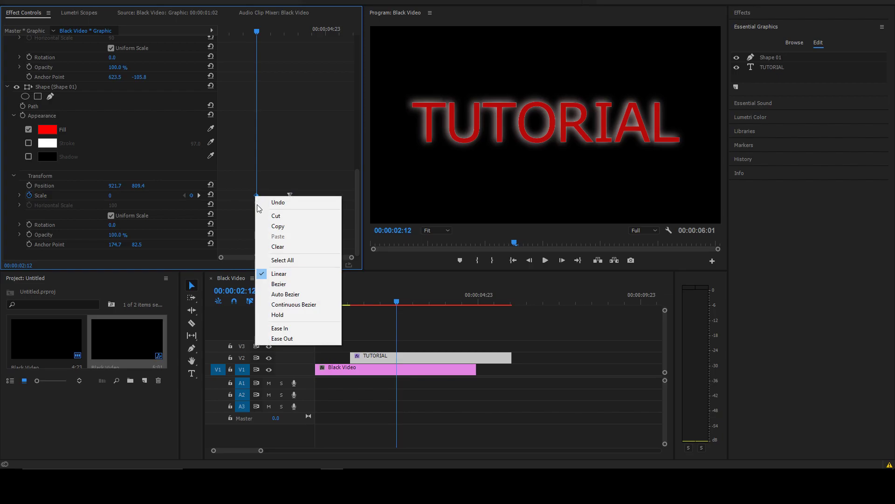
click(276, 340)
drag(257, 32, 252, 32)
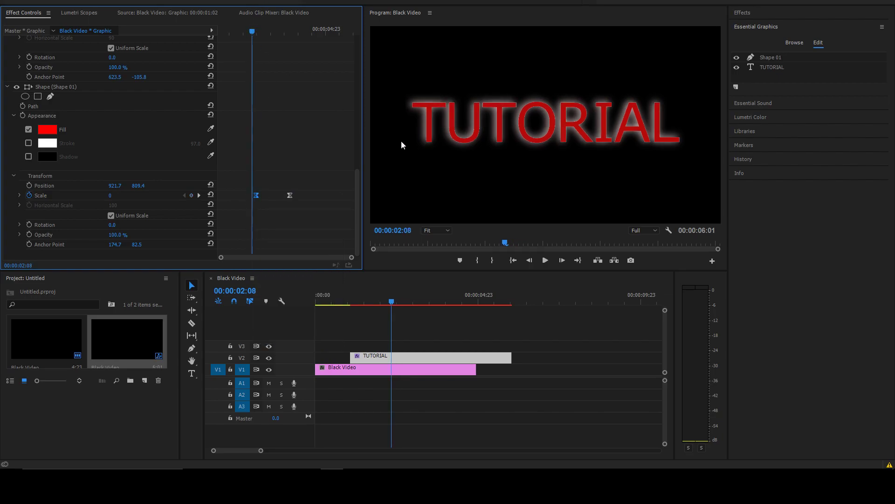
click(546, 260)
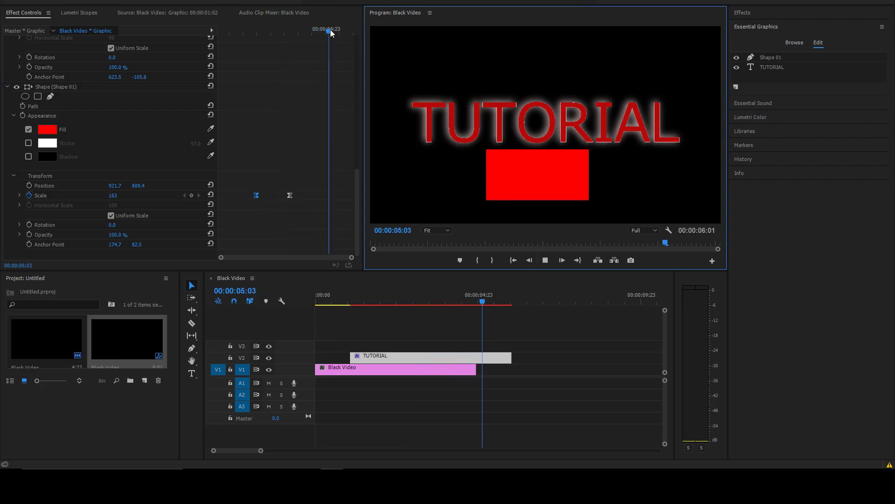
- At 00:00:03:13, set the rectangle's position to 929.7, 822.4 and its rotation to 2.0°
click(294, 42)
mouse_move(294, 41)
mouse_down()
mouse_move(253, 44)
mouse_move(286, 51)
mouse_up()
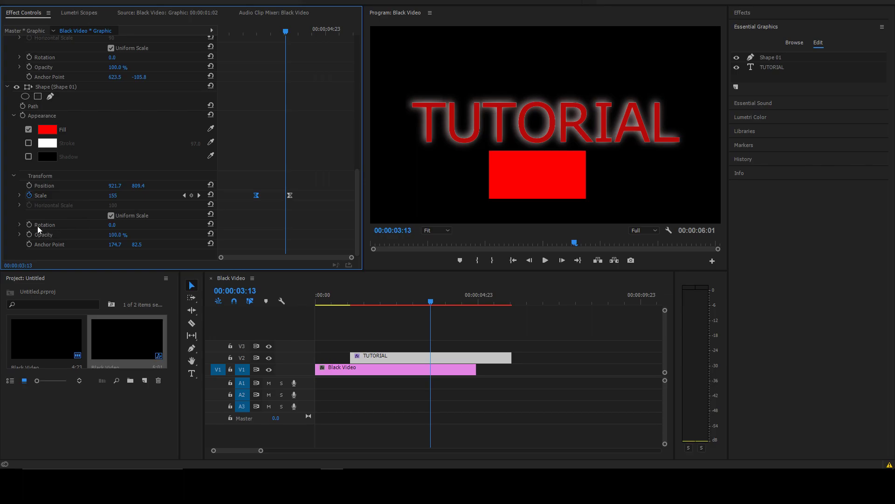
click(46, 186)
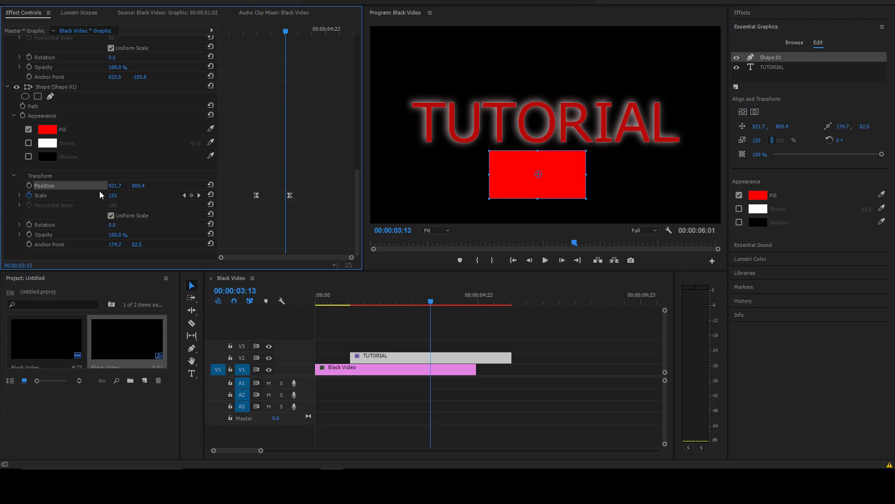
drag(111, 187, 139, 189)
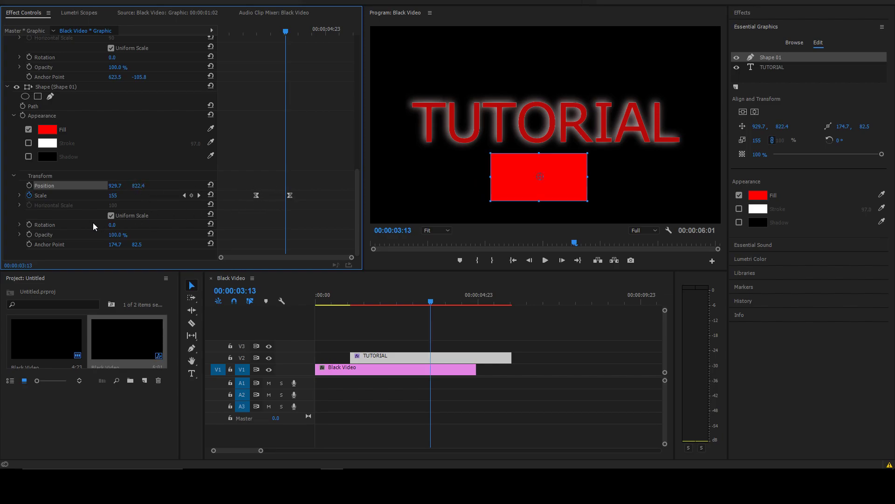
mouse_move(117, 227)
mouse_down()
mouse_move(135, 227)
mouse_move(118, 227)
mouse_up()
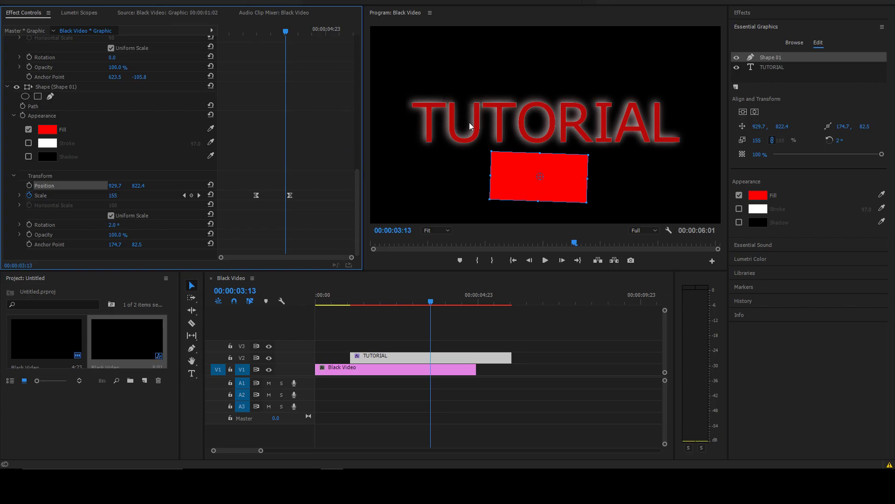
- Move the rectangle up toward the title, to position about 854.7, 730.4, and acknowledge the error dialog
drag(501, 161, 533, 86)
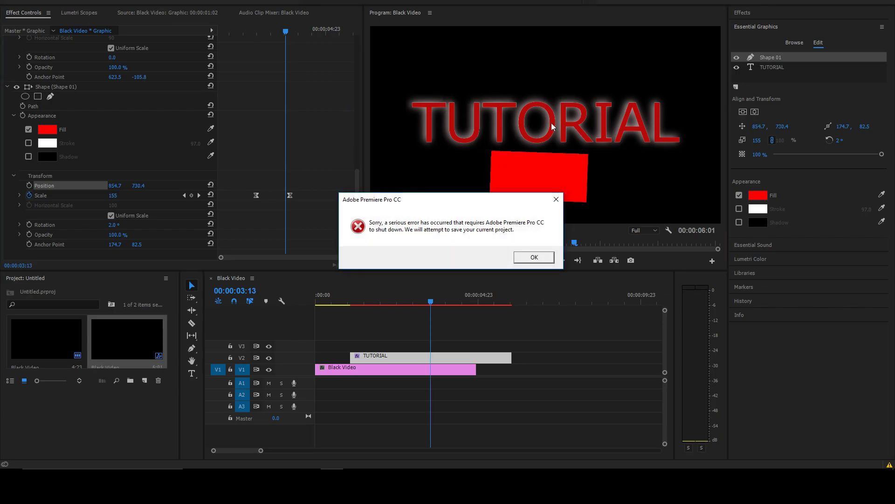
click(534, 257)
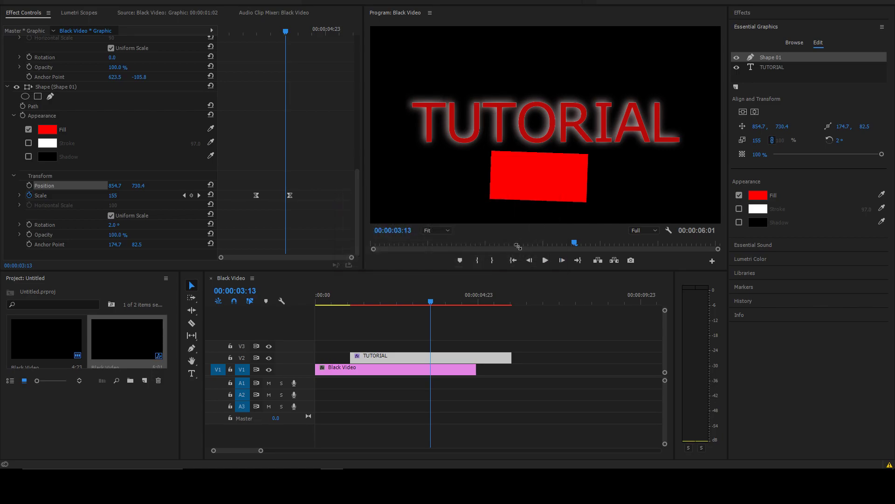